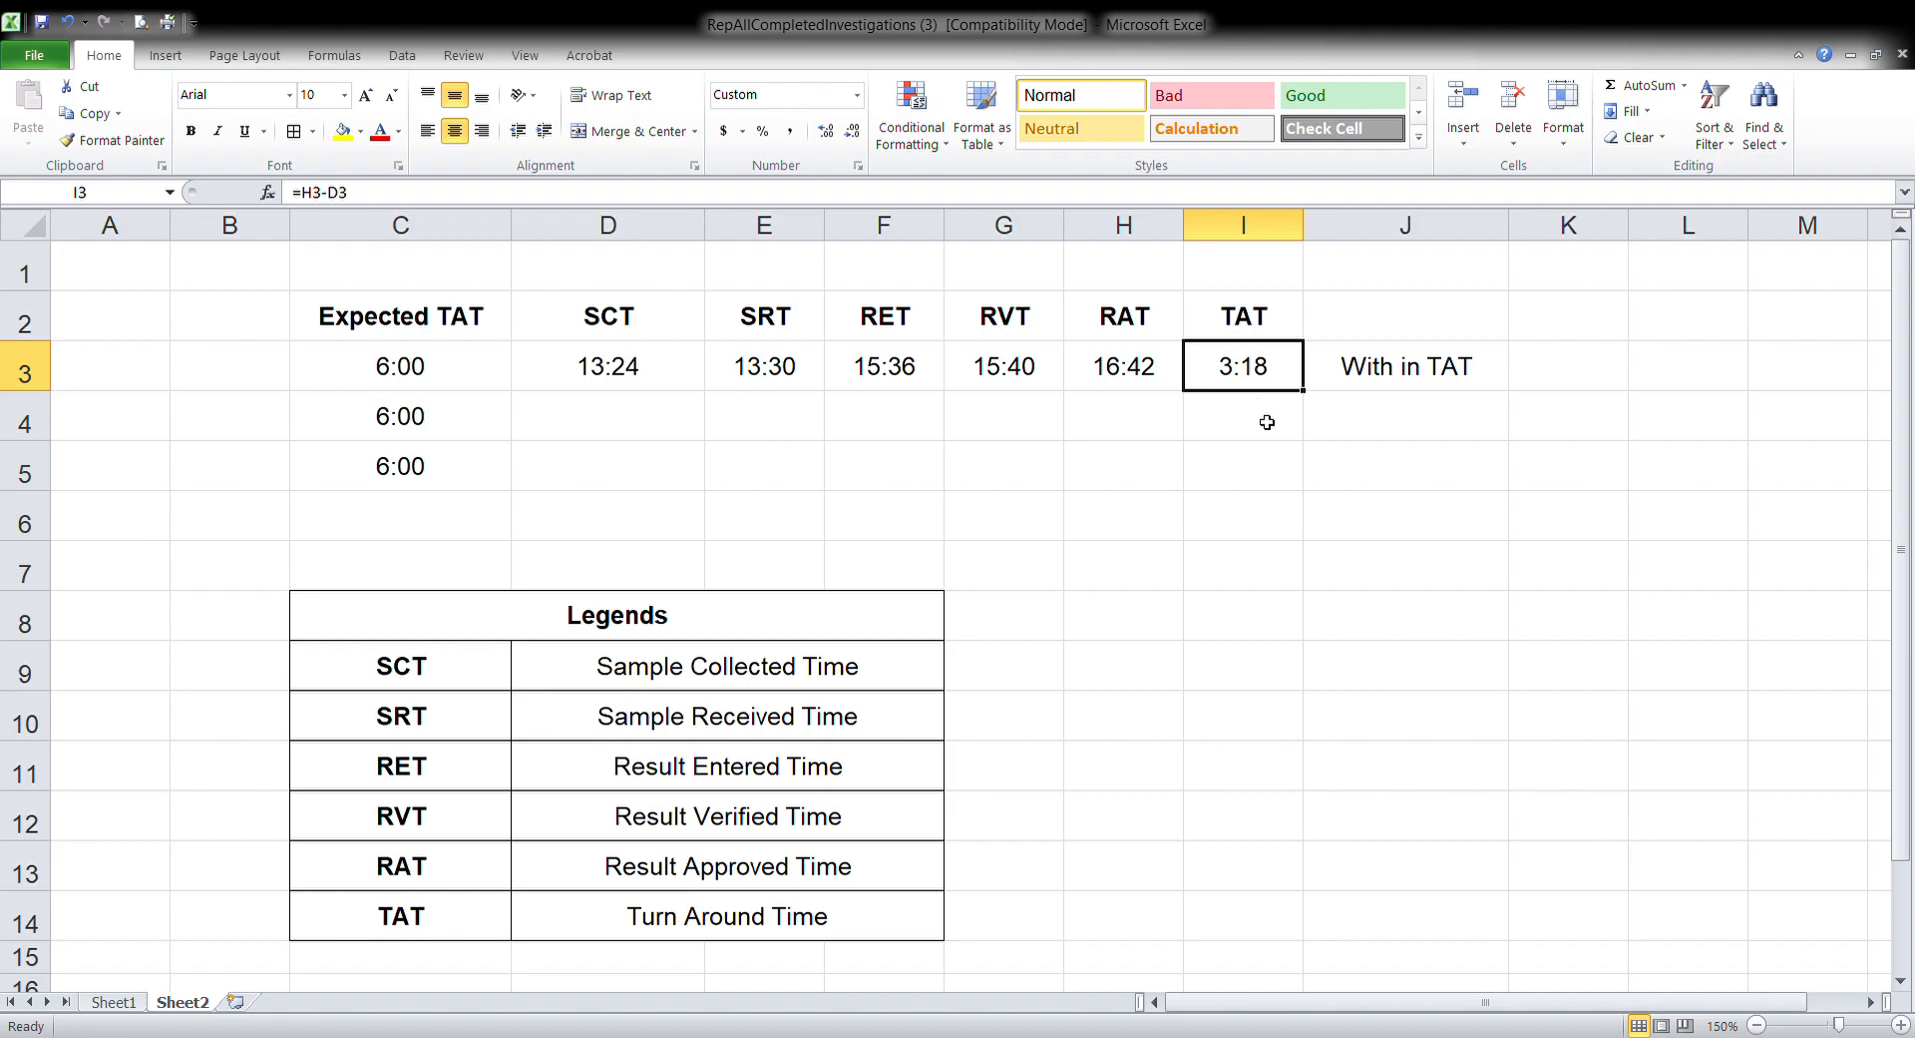
left_click(424, 429)
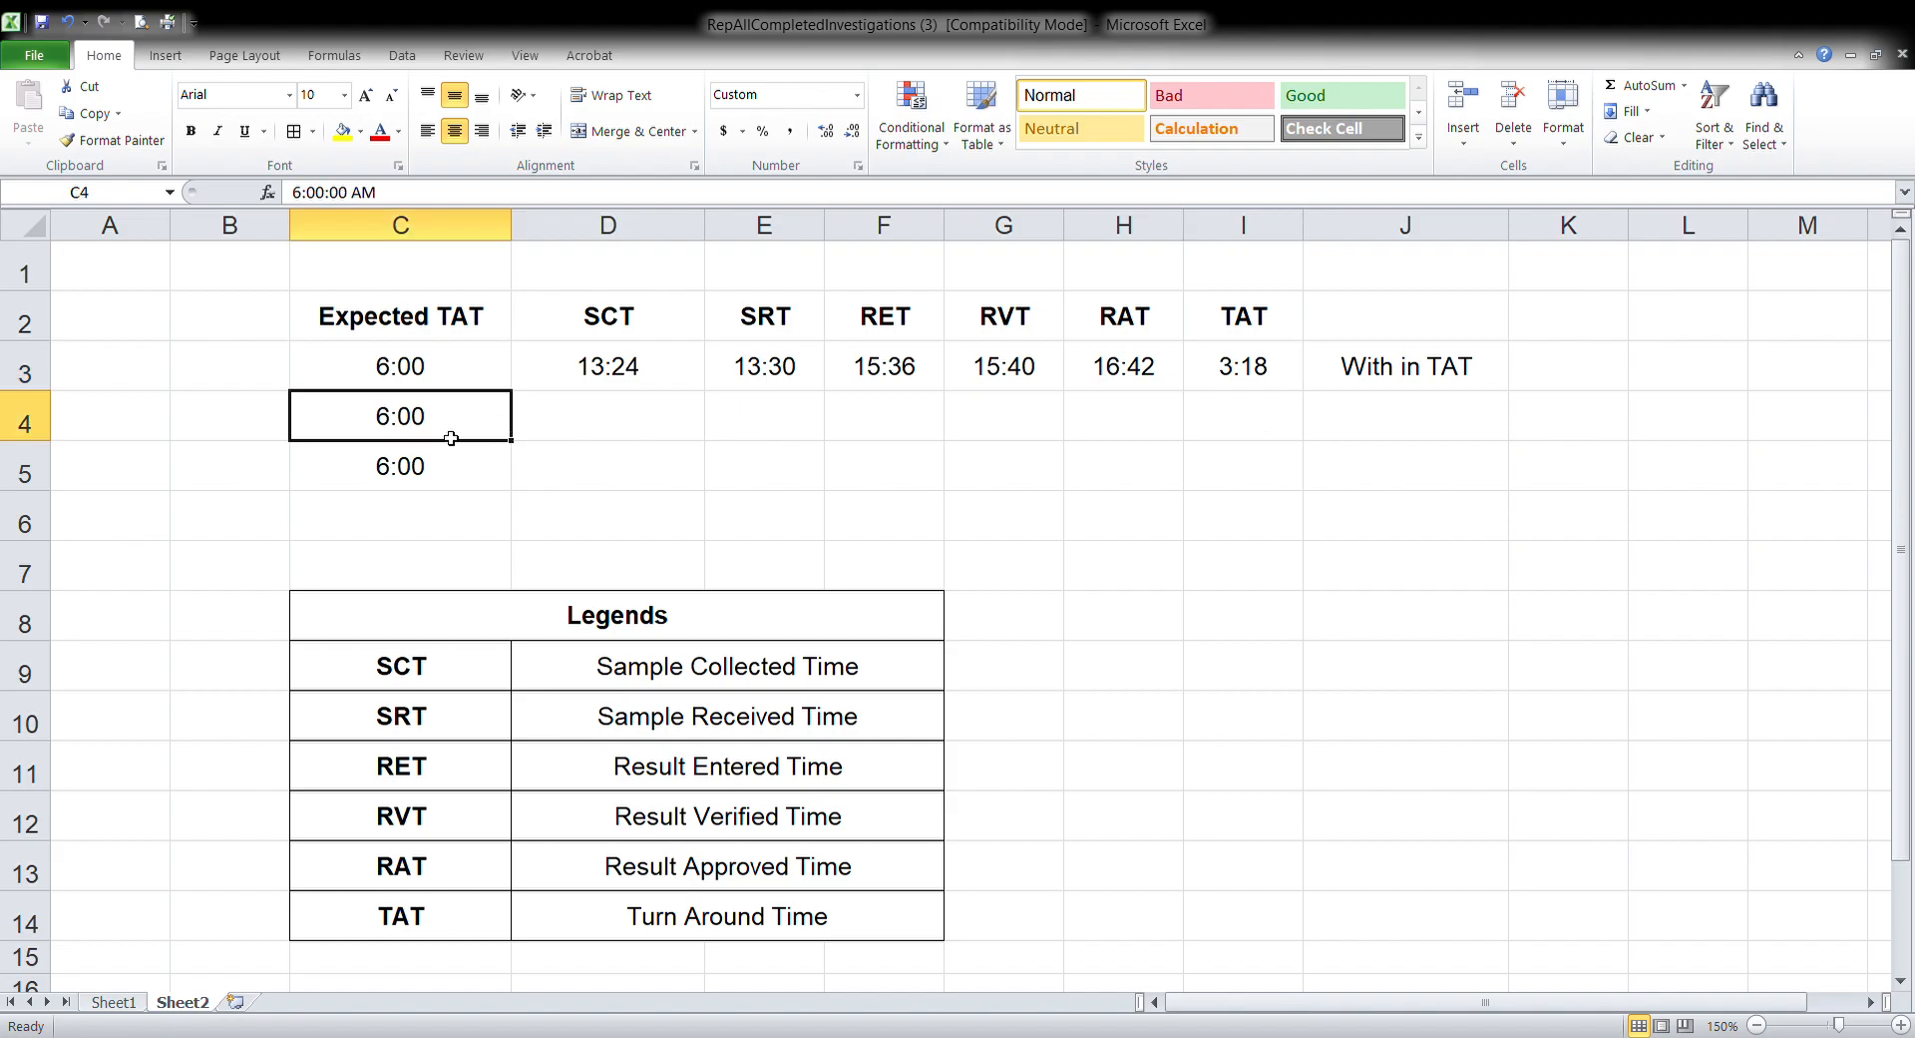
left_click(629, 430)
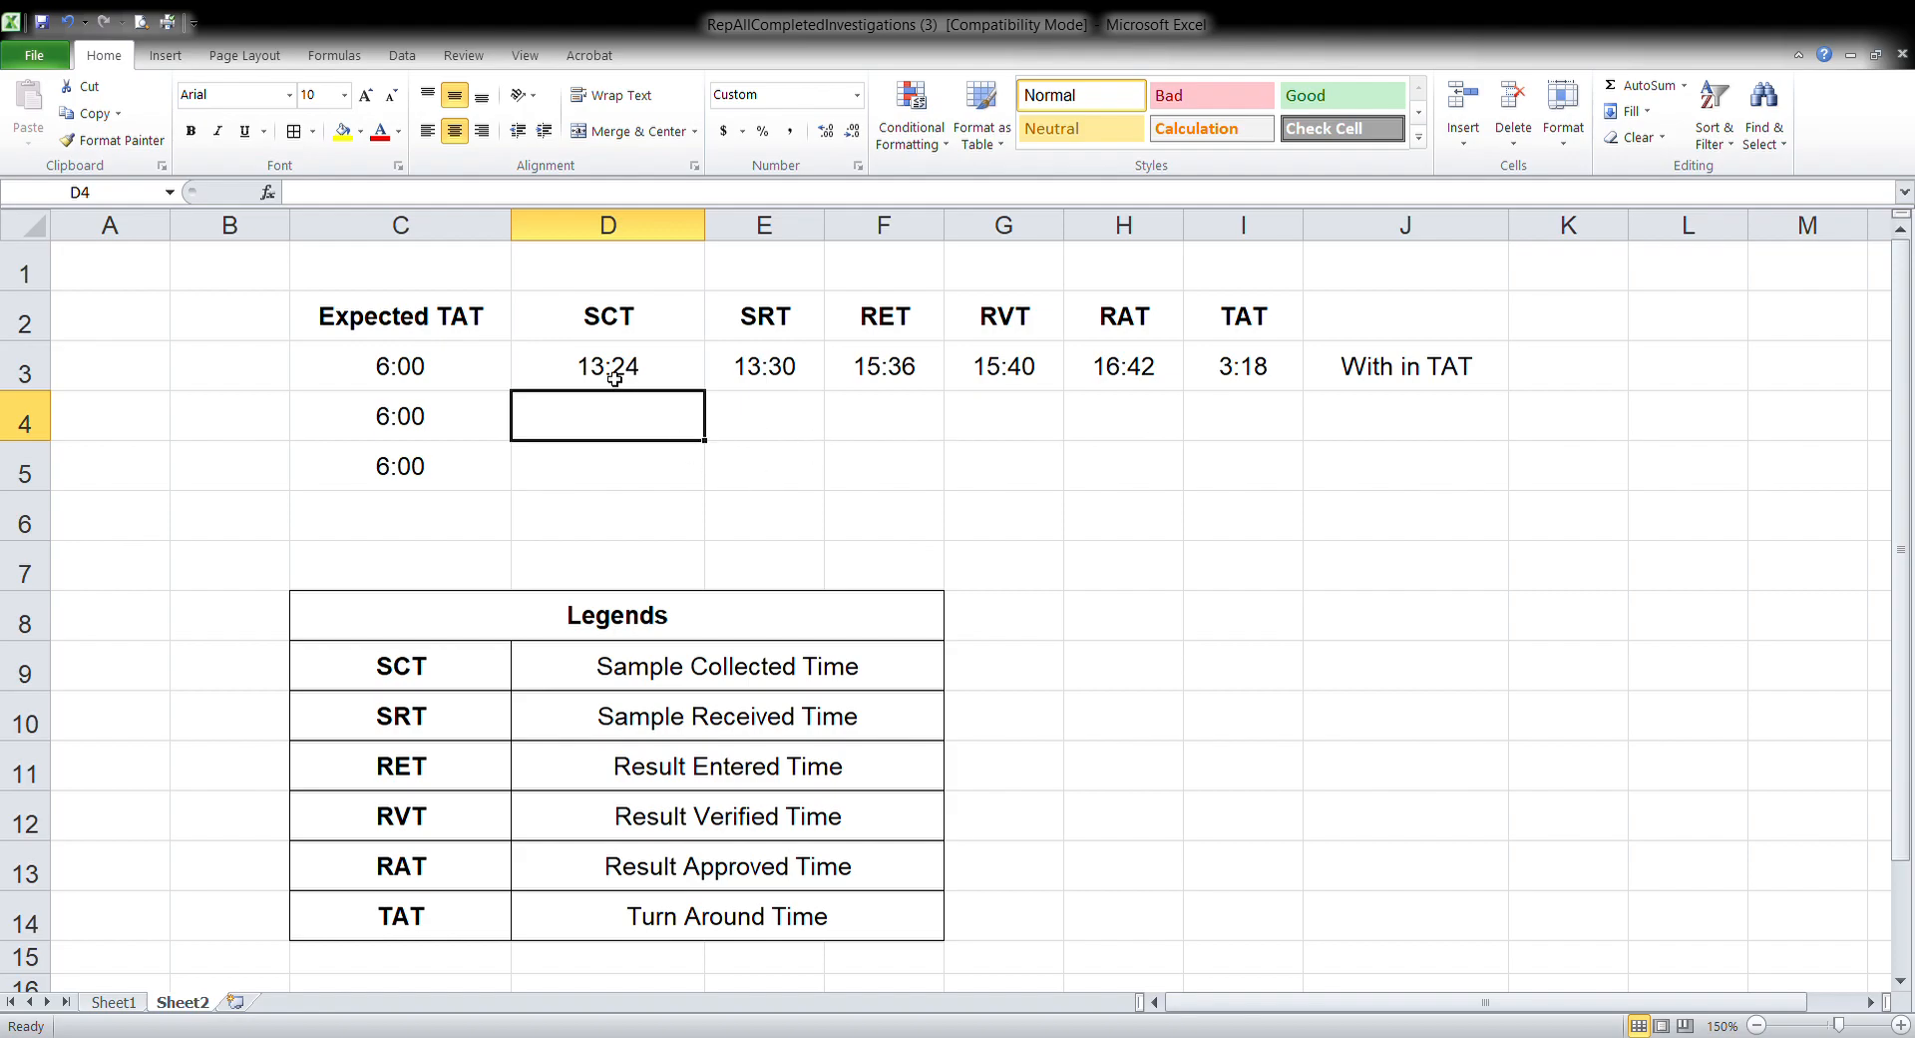
left_click(36, 382)
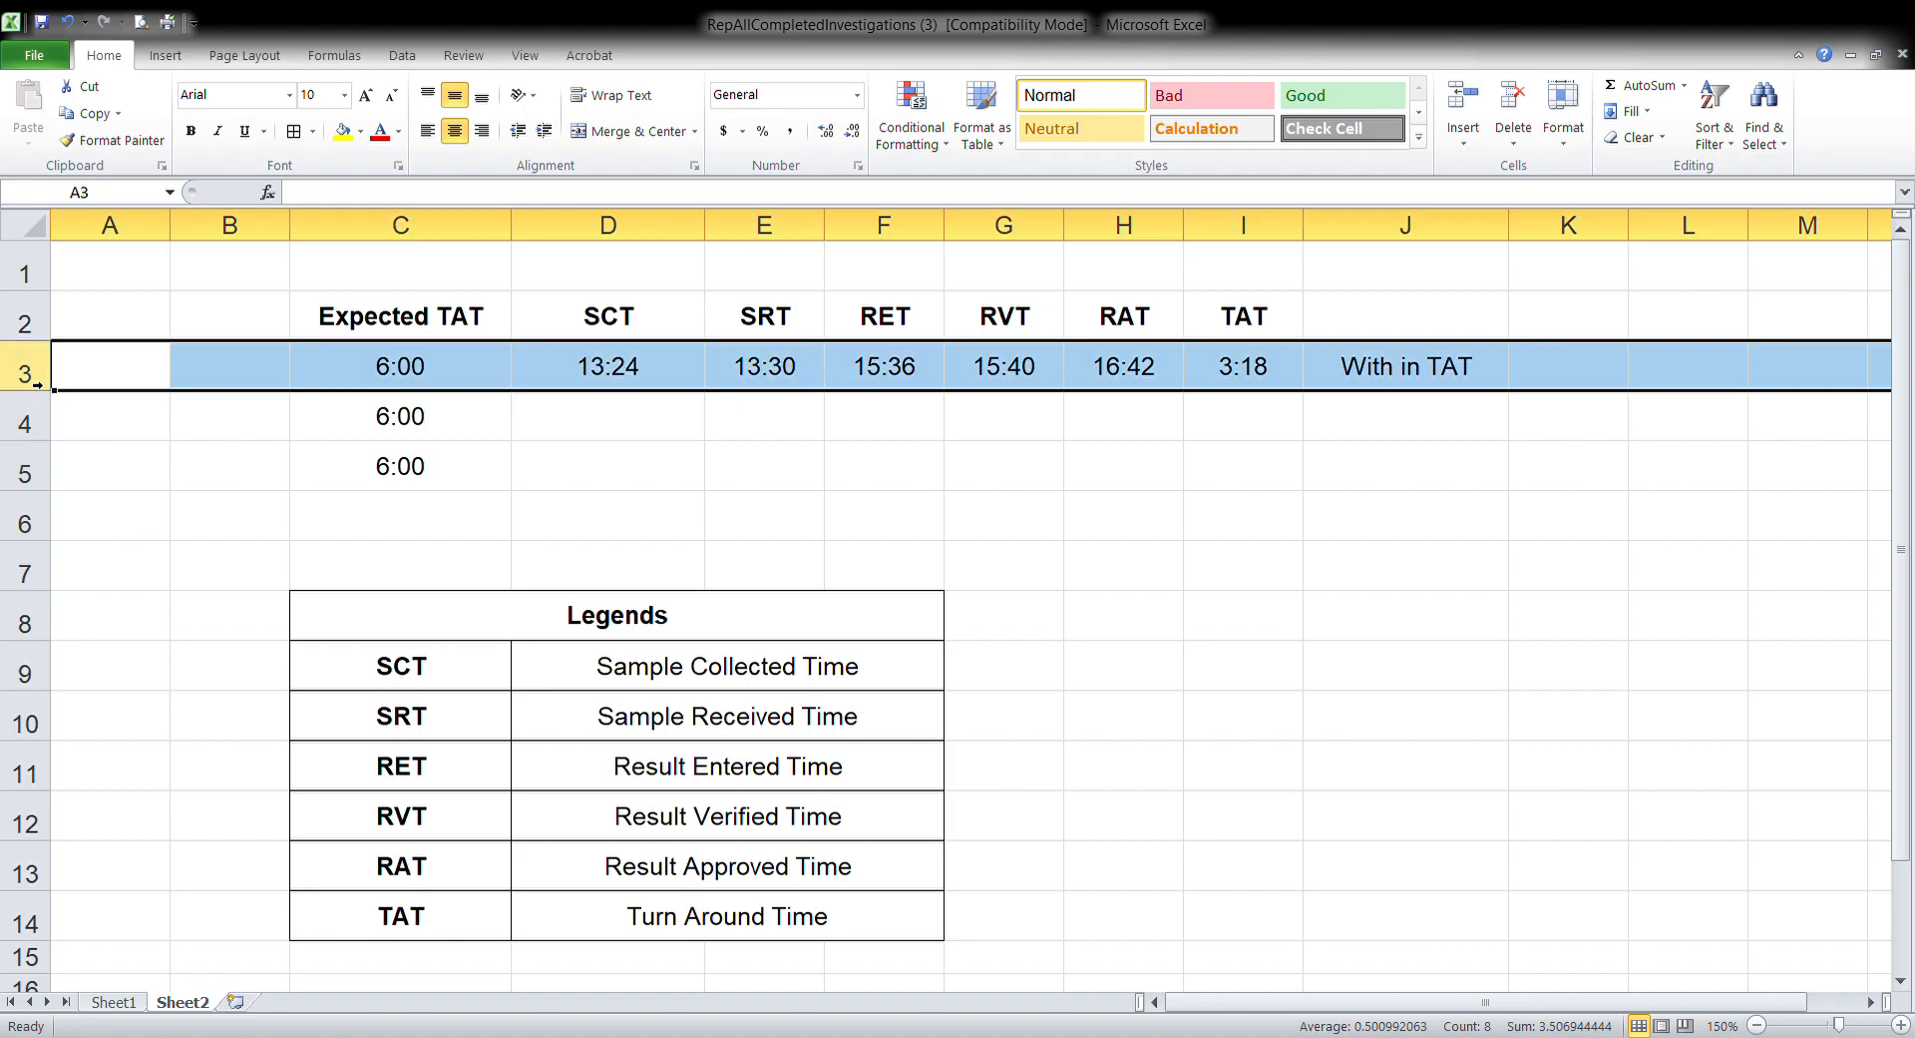
Enter the row 4 sample collected time 13:24 in D4 and sample received time 13:30 in E4
left_click(594, 429)
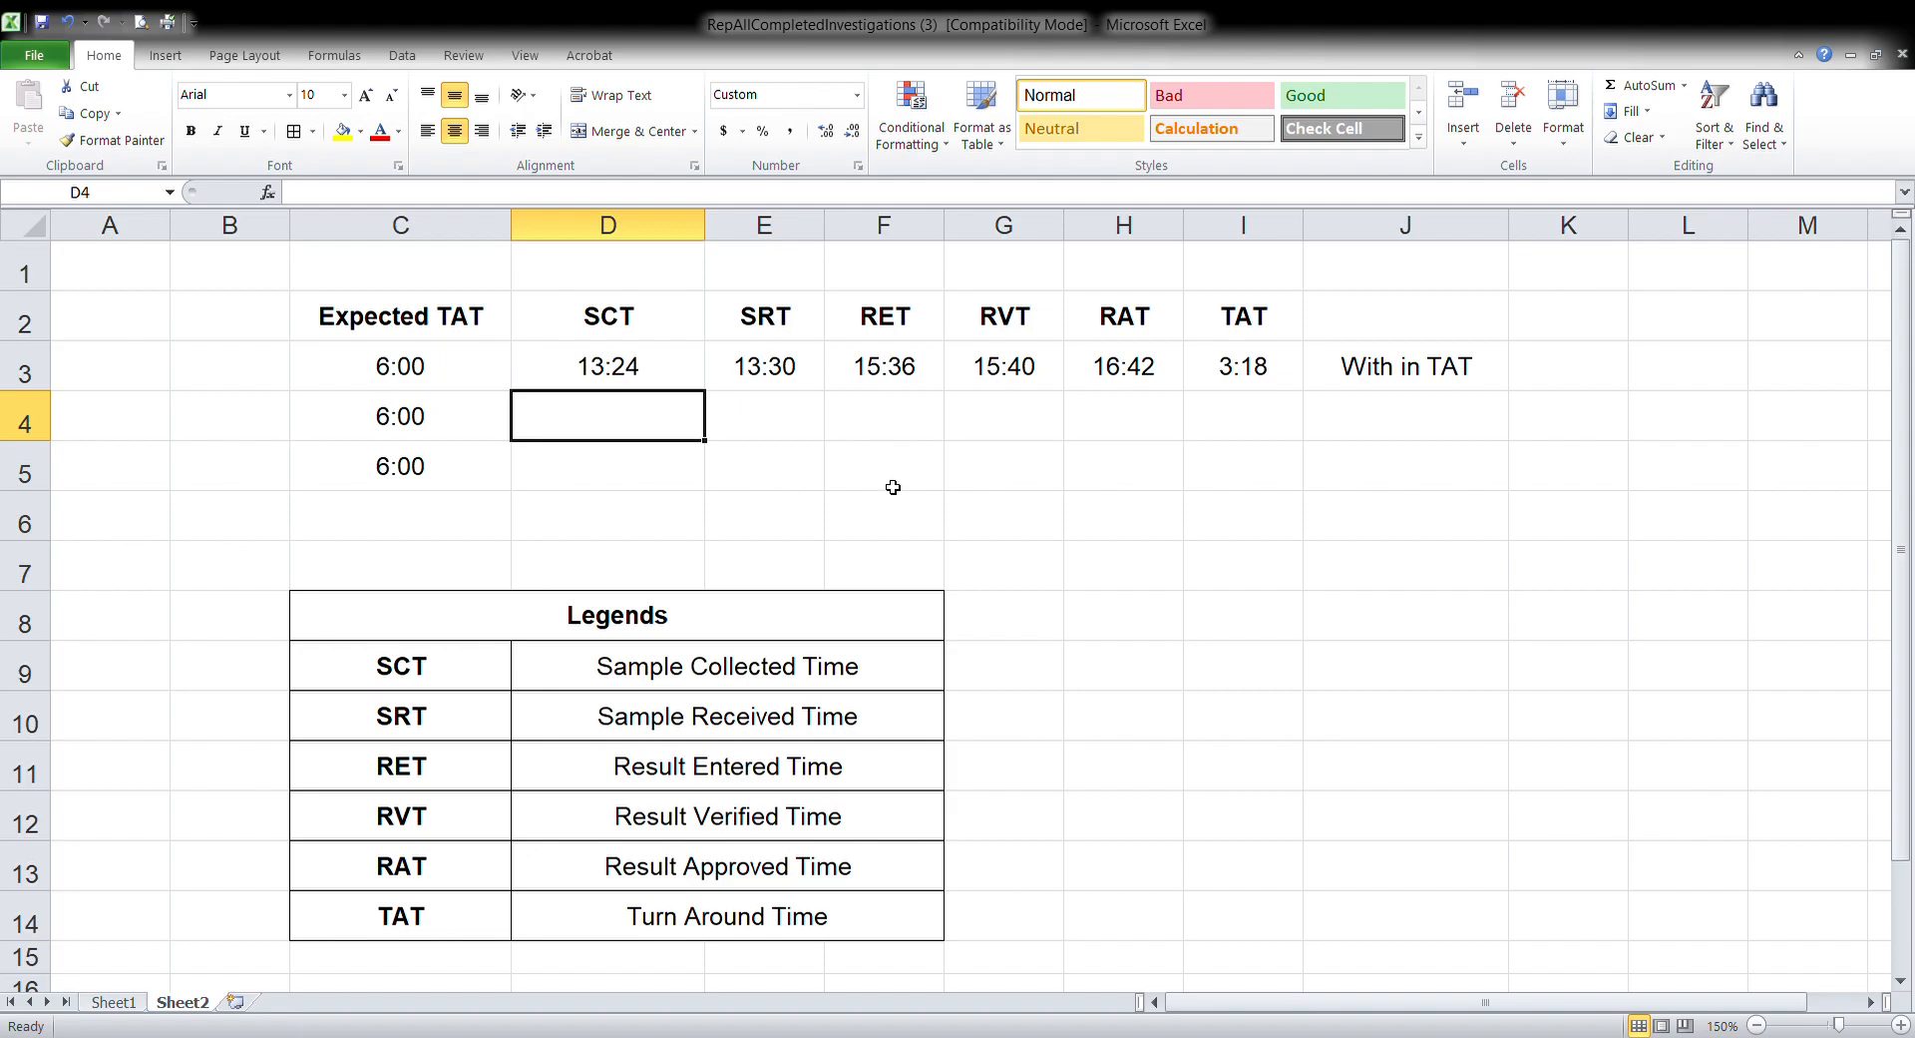
type("13")
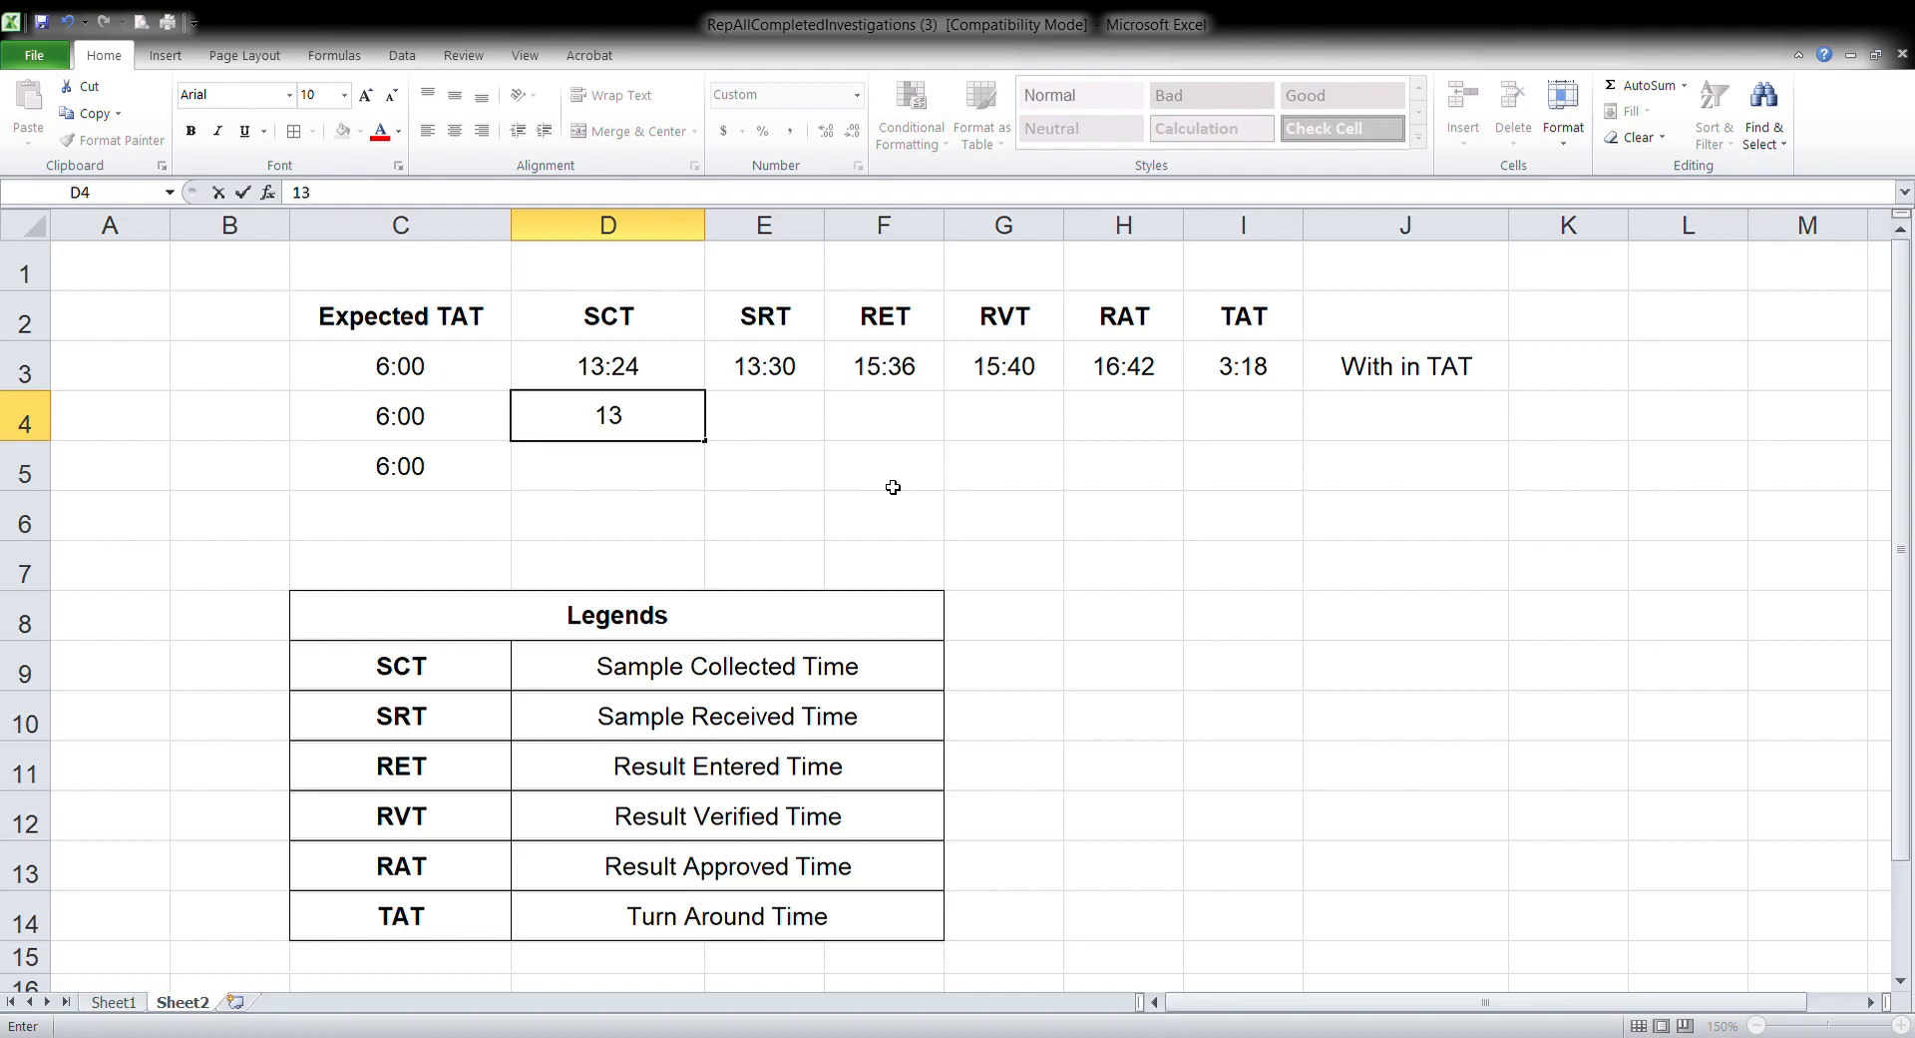
type(":24")
key("Tab")
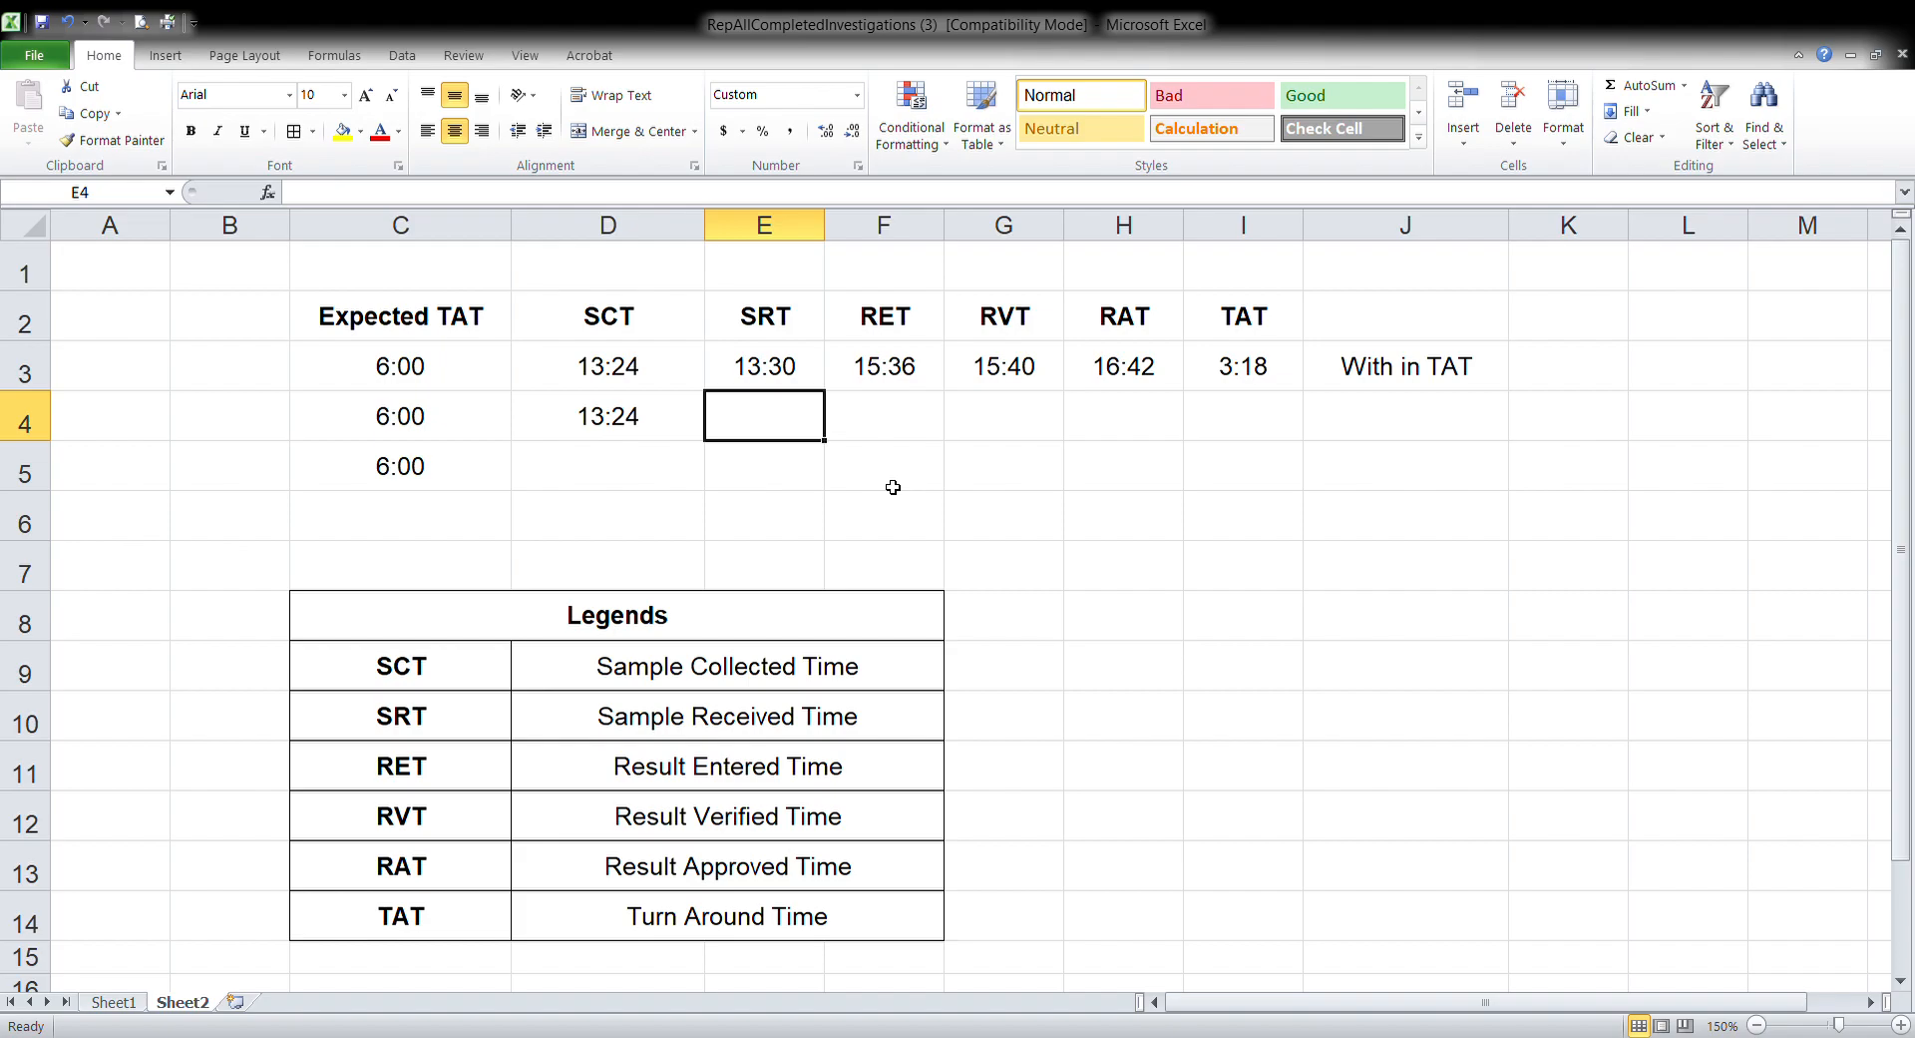
type("13:30")
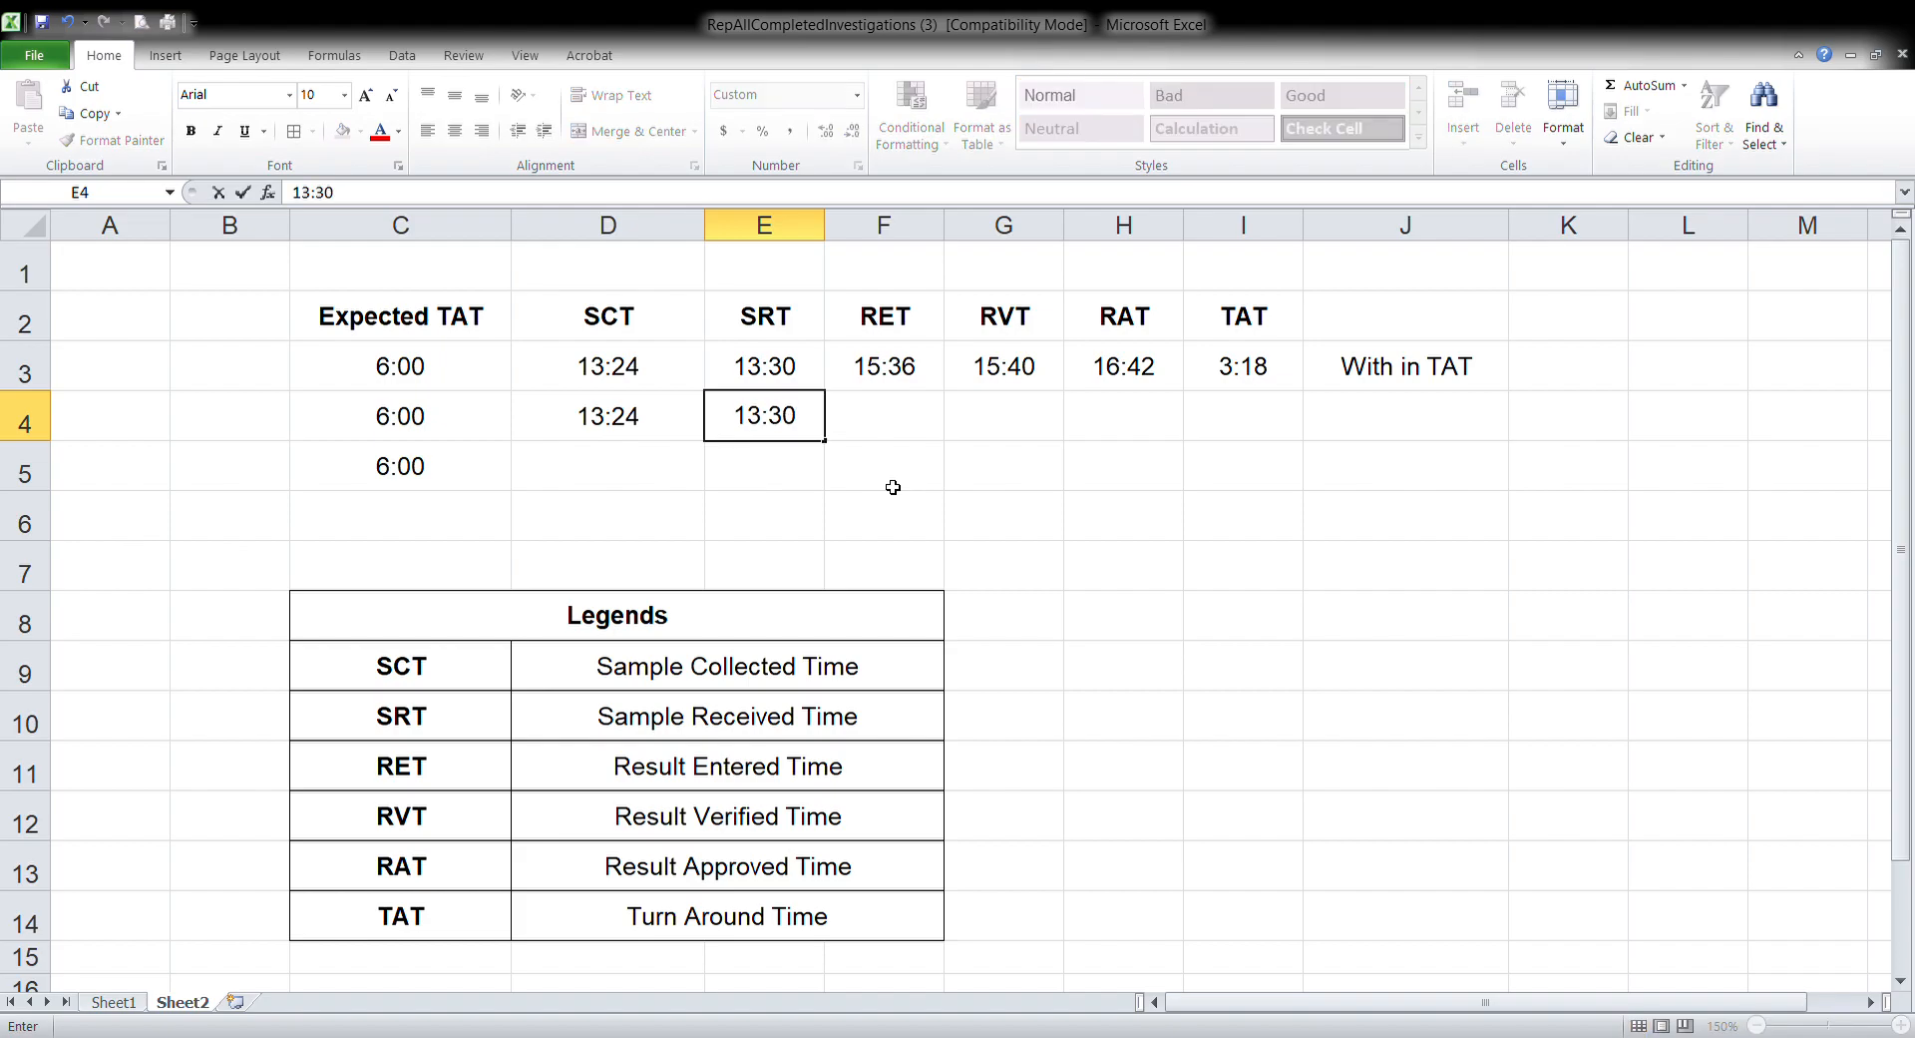
key("Tab")
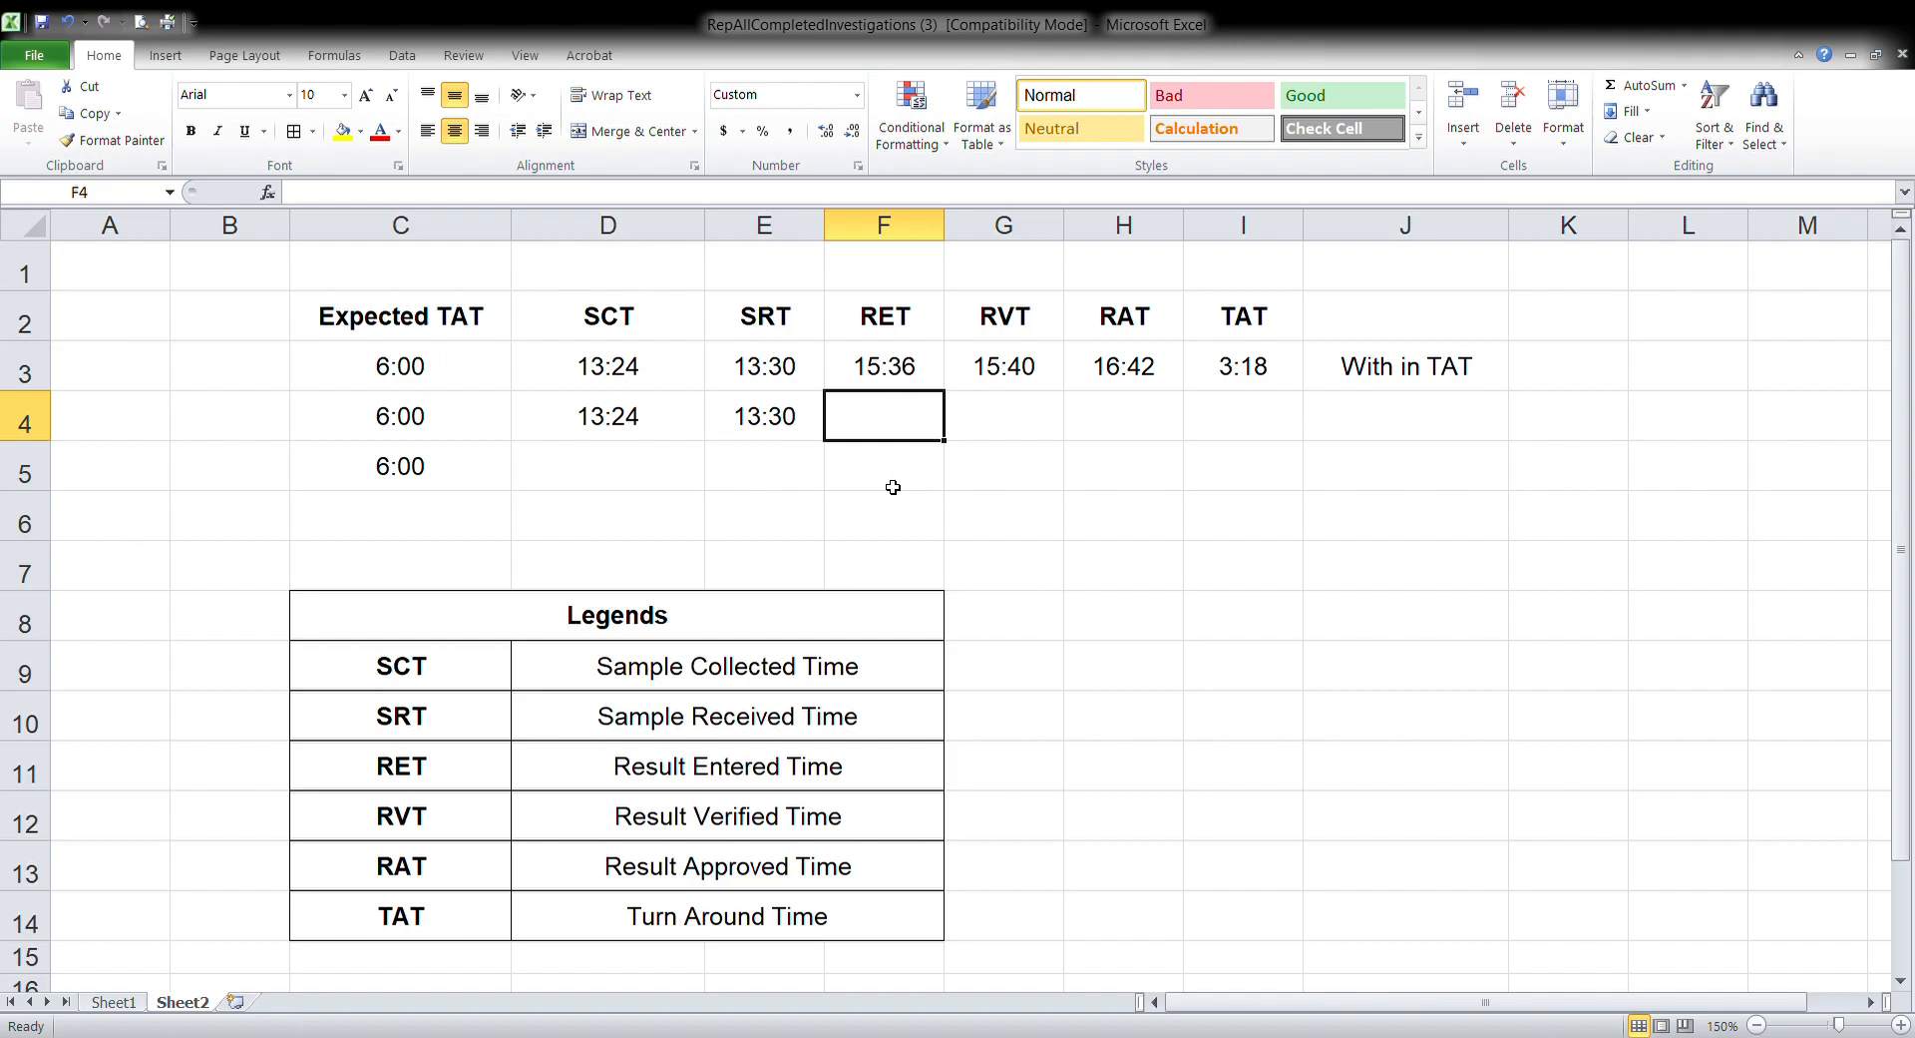
Enter the row 4 result entered time 15:36 in F4 and result verified time 15:40 in G4
type("1")
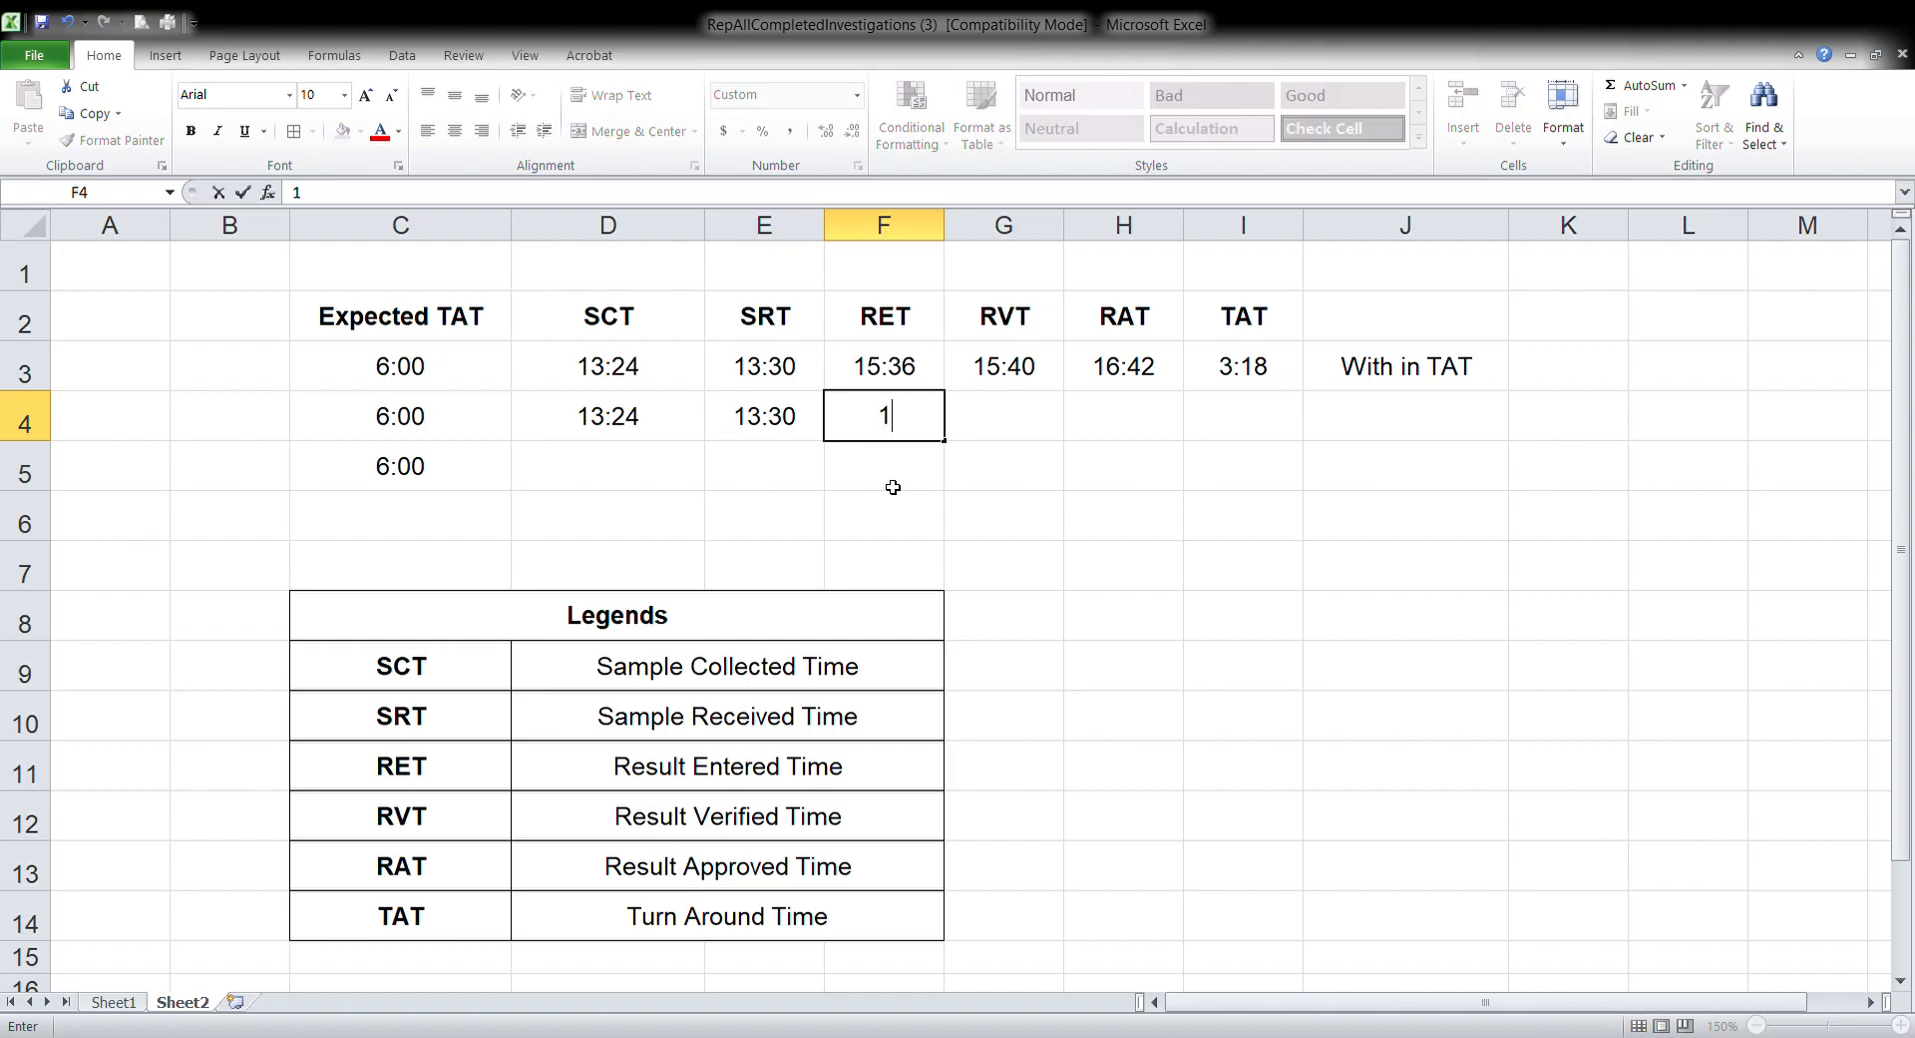
type("5:36")
key("Tab")
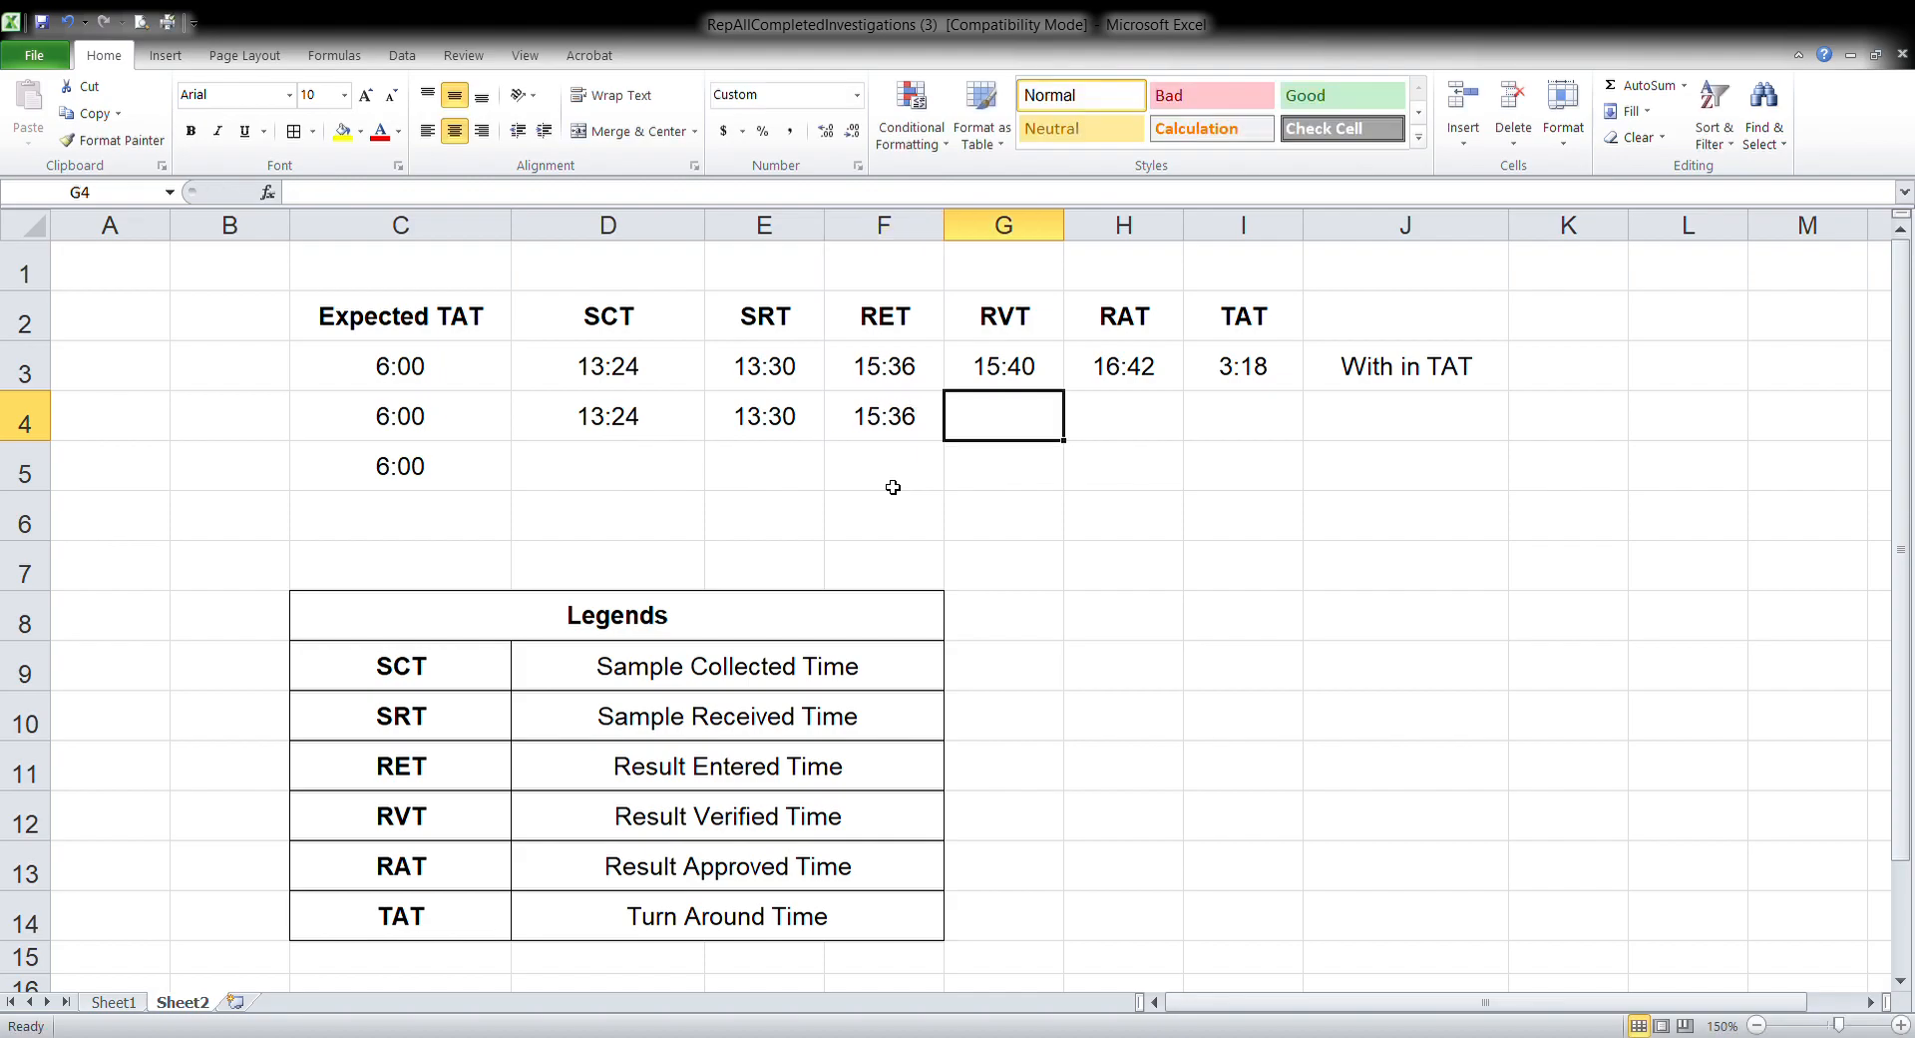
type("15:40")
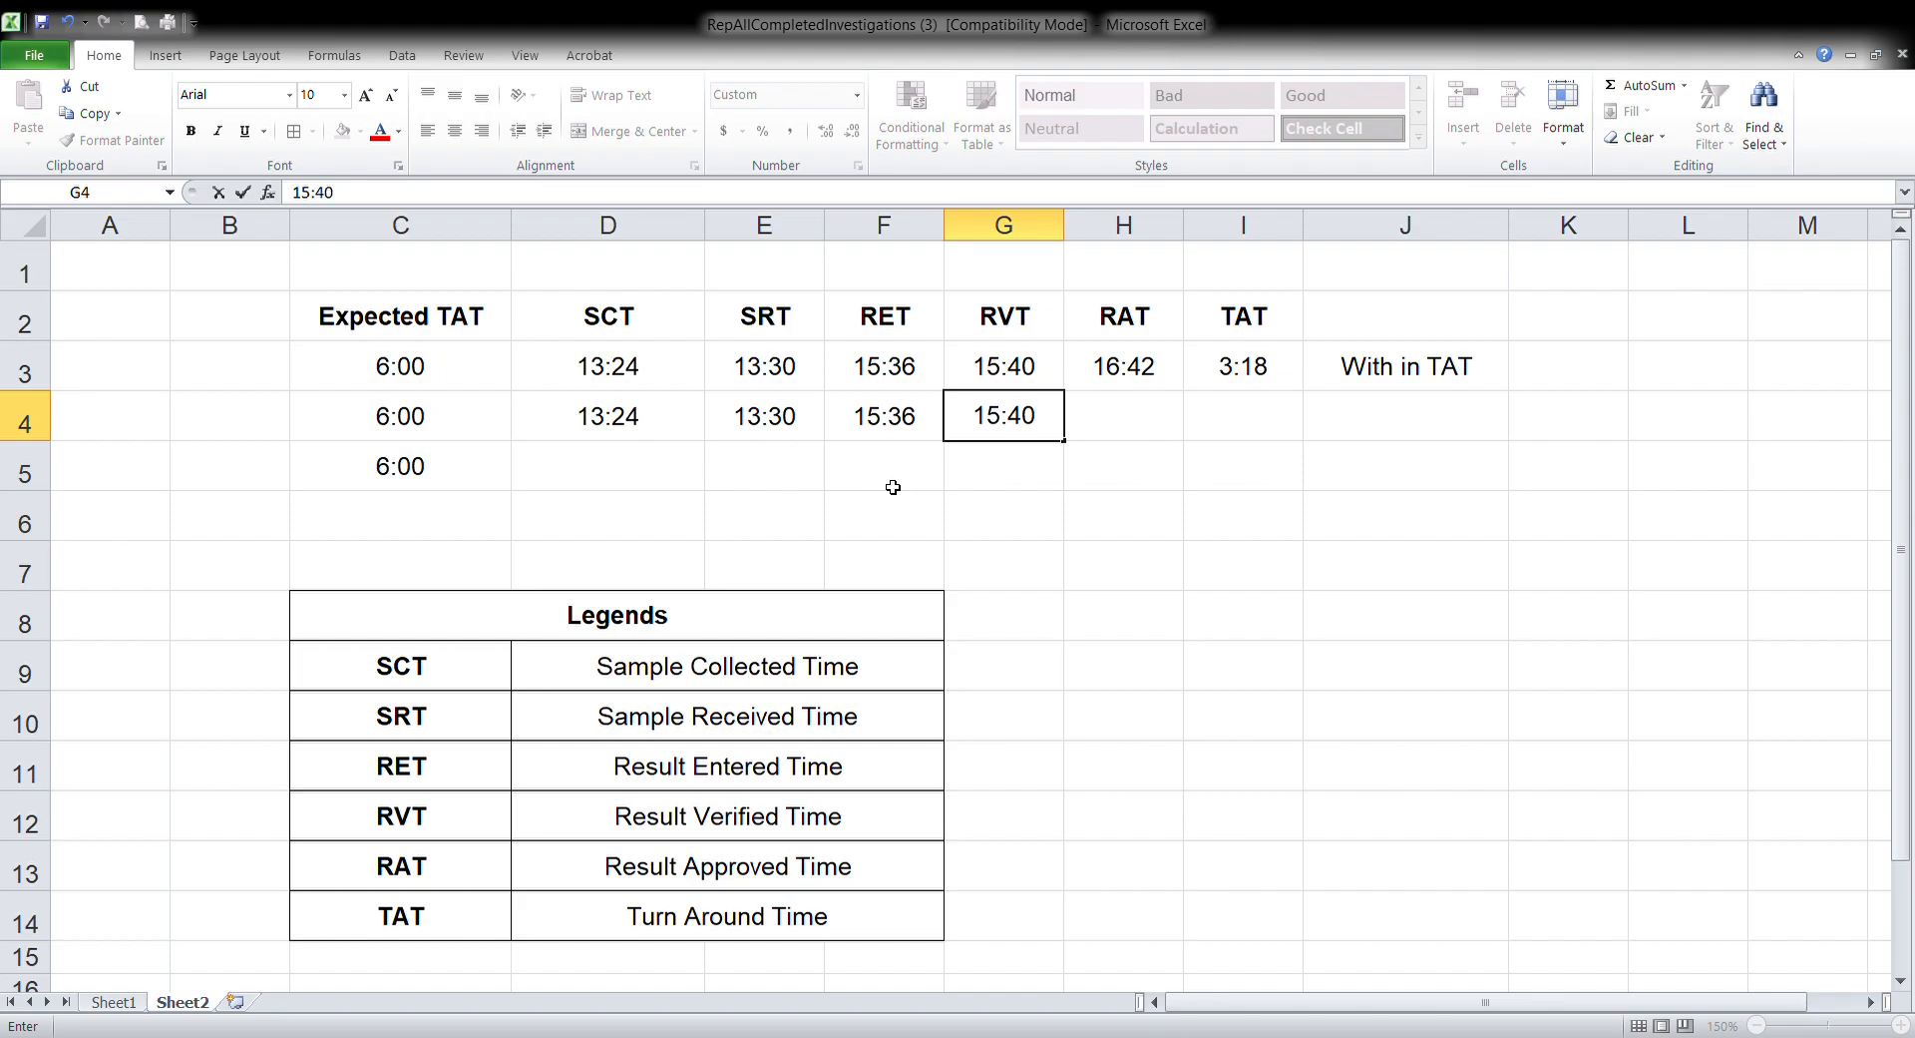
key("Tab")
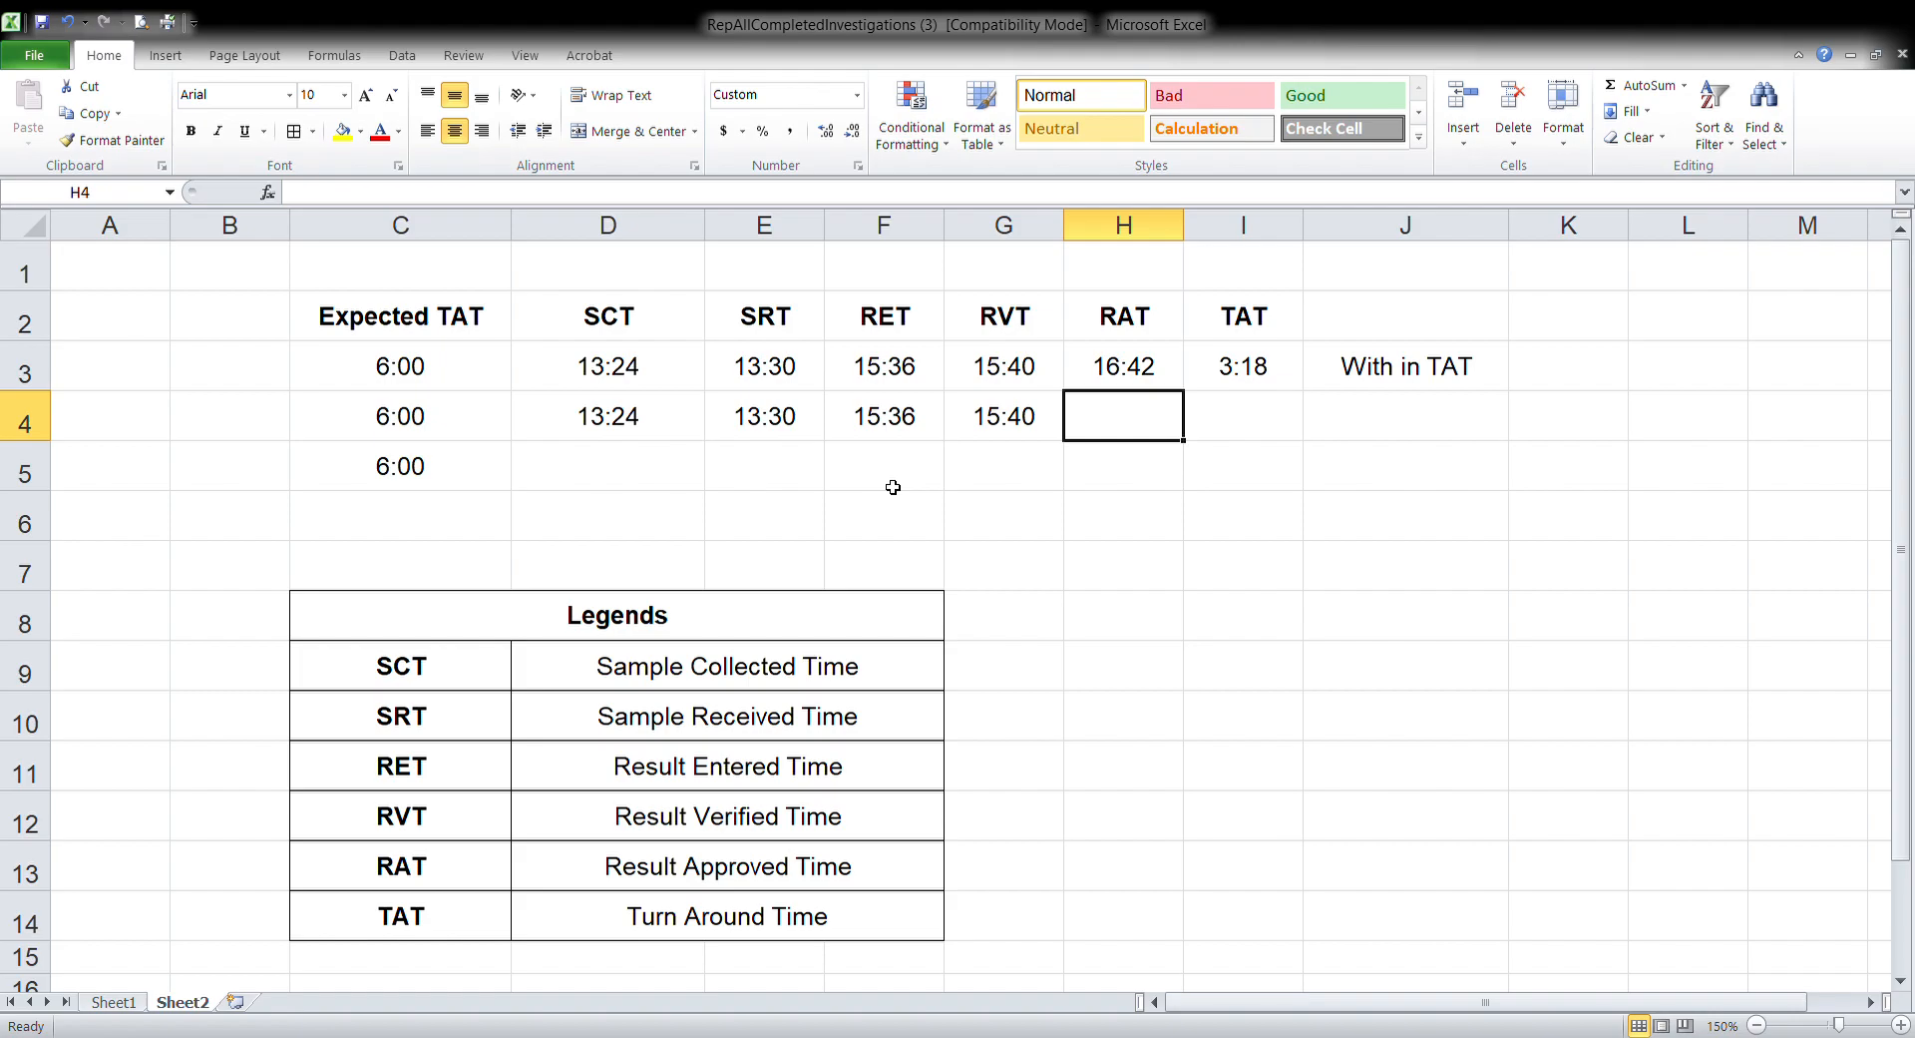
Enter the row 4 result approved time 16:42 in cell H4 under RAT
type("16:")
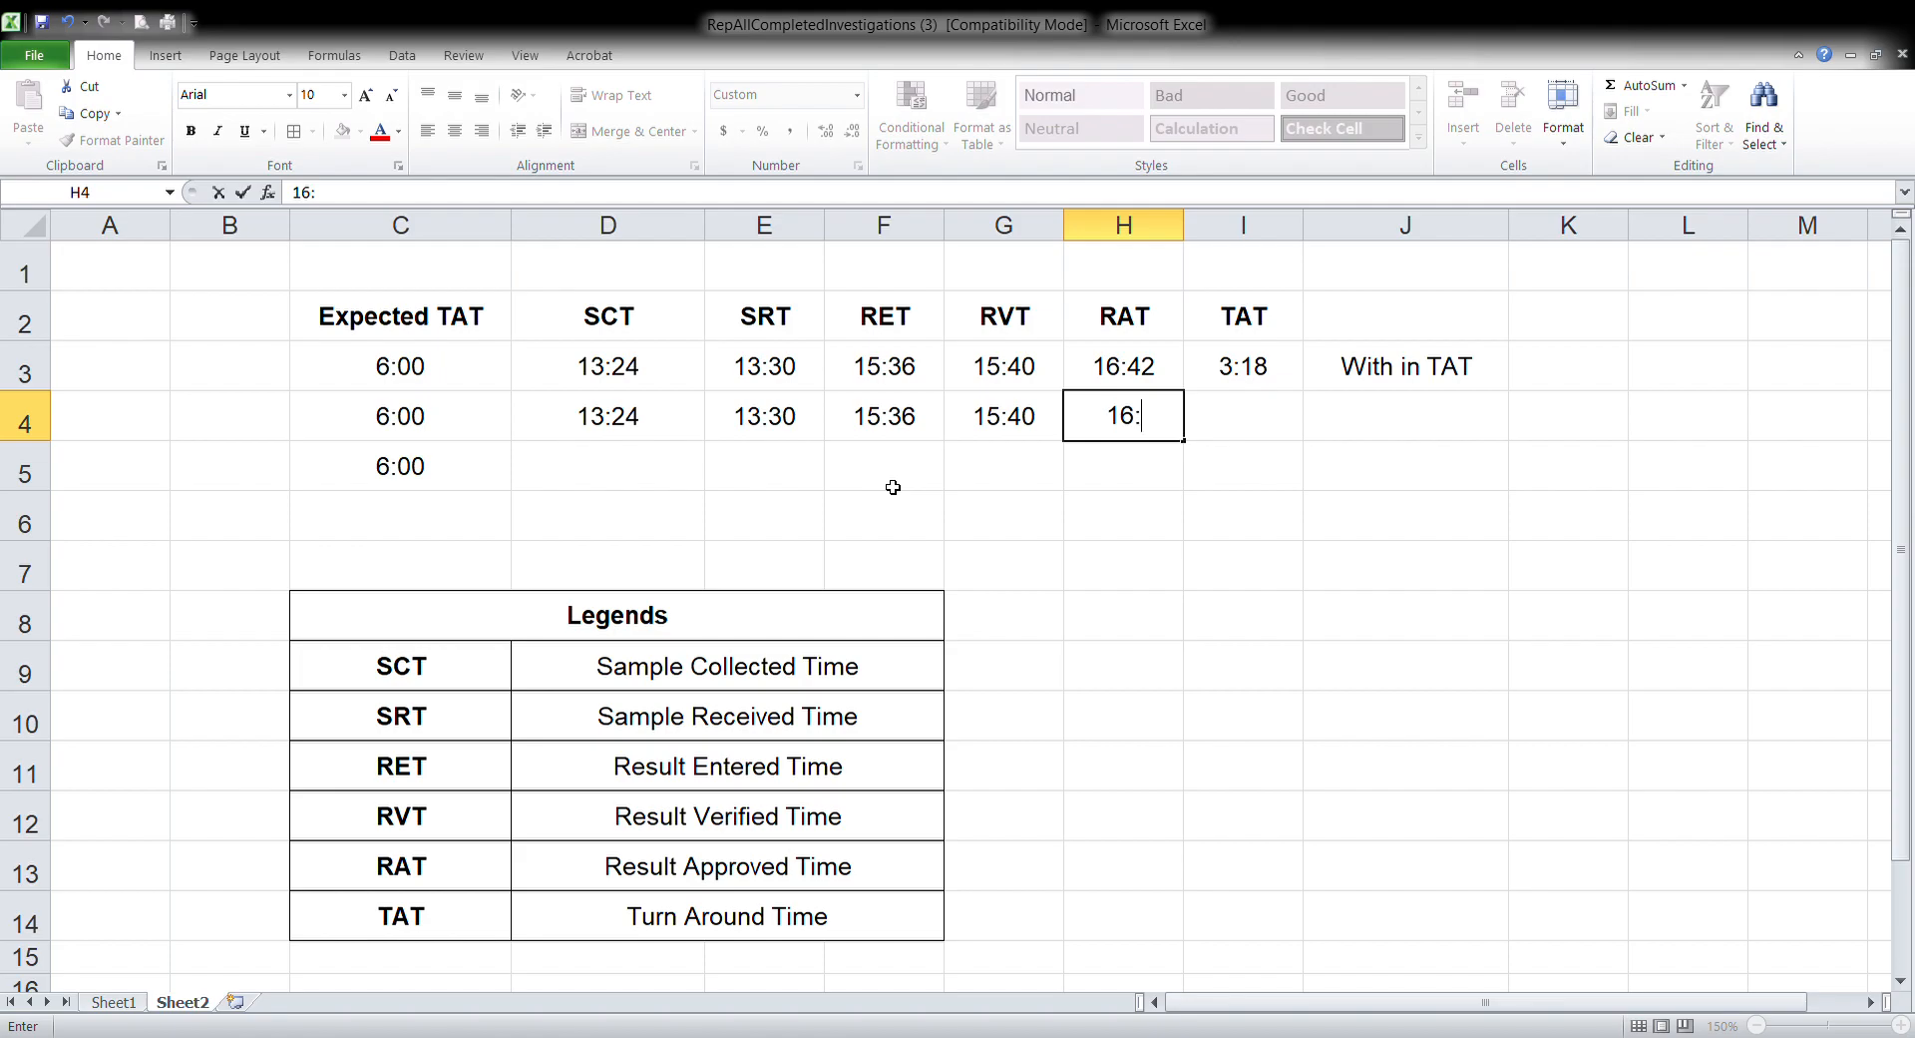
type("42")
key("Tab")
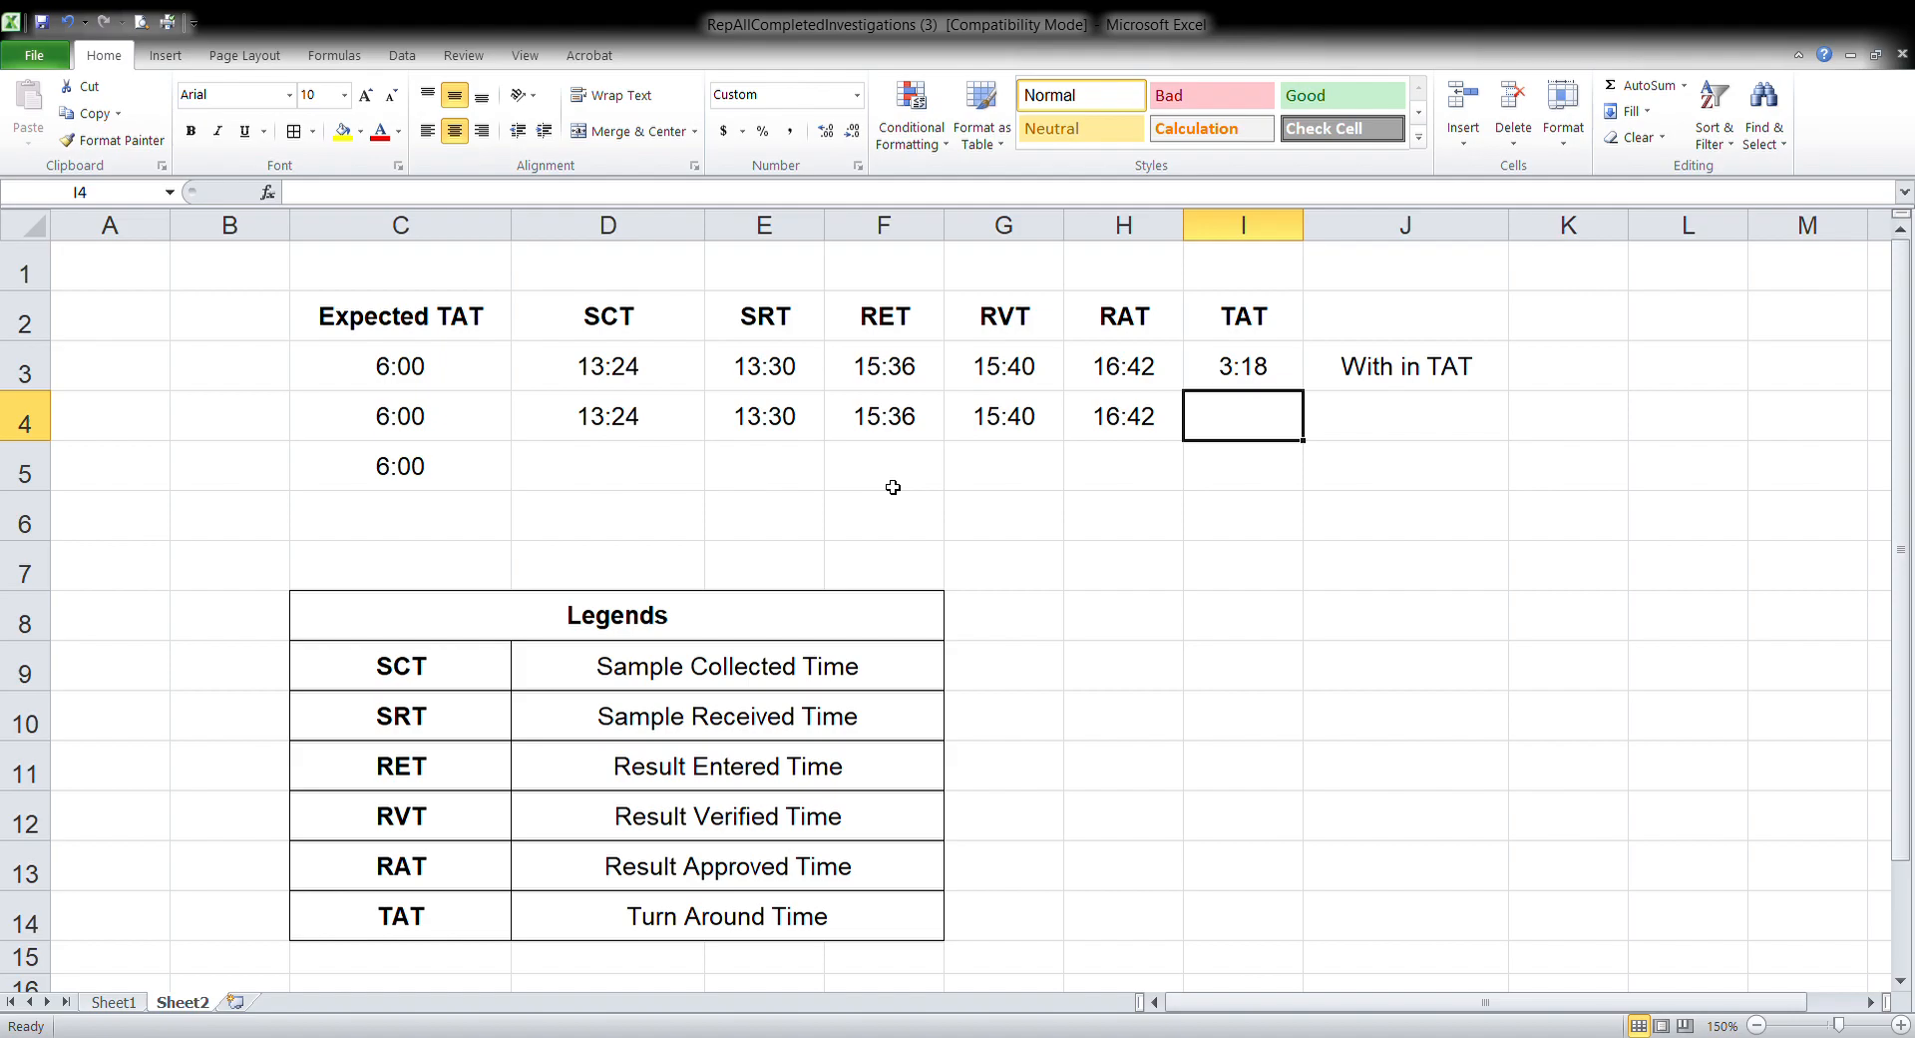
Calculate the row 4 turn around time in I4 with the formula =H4-D4
type("=")
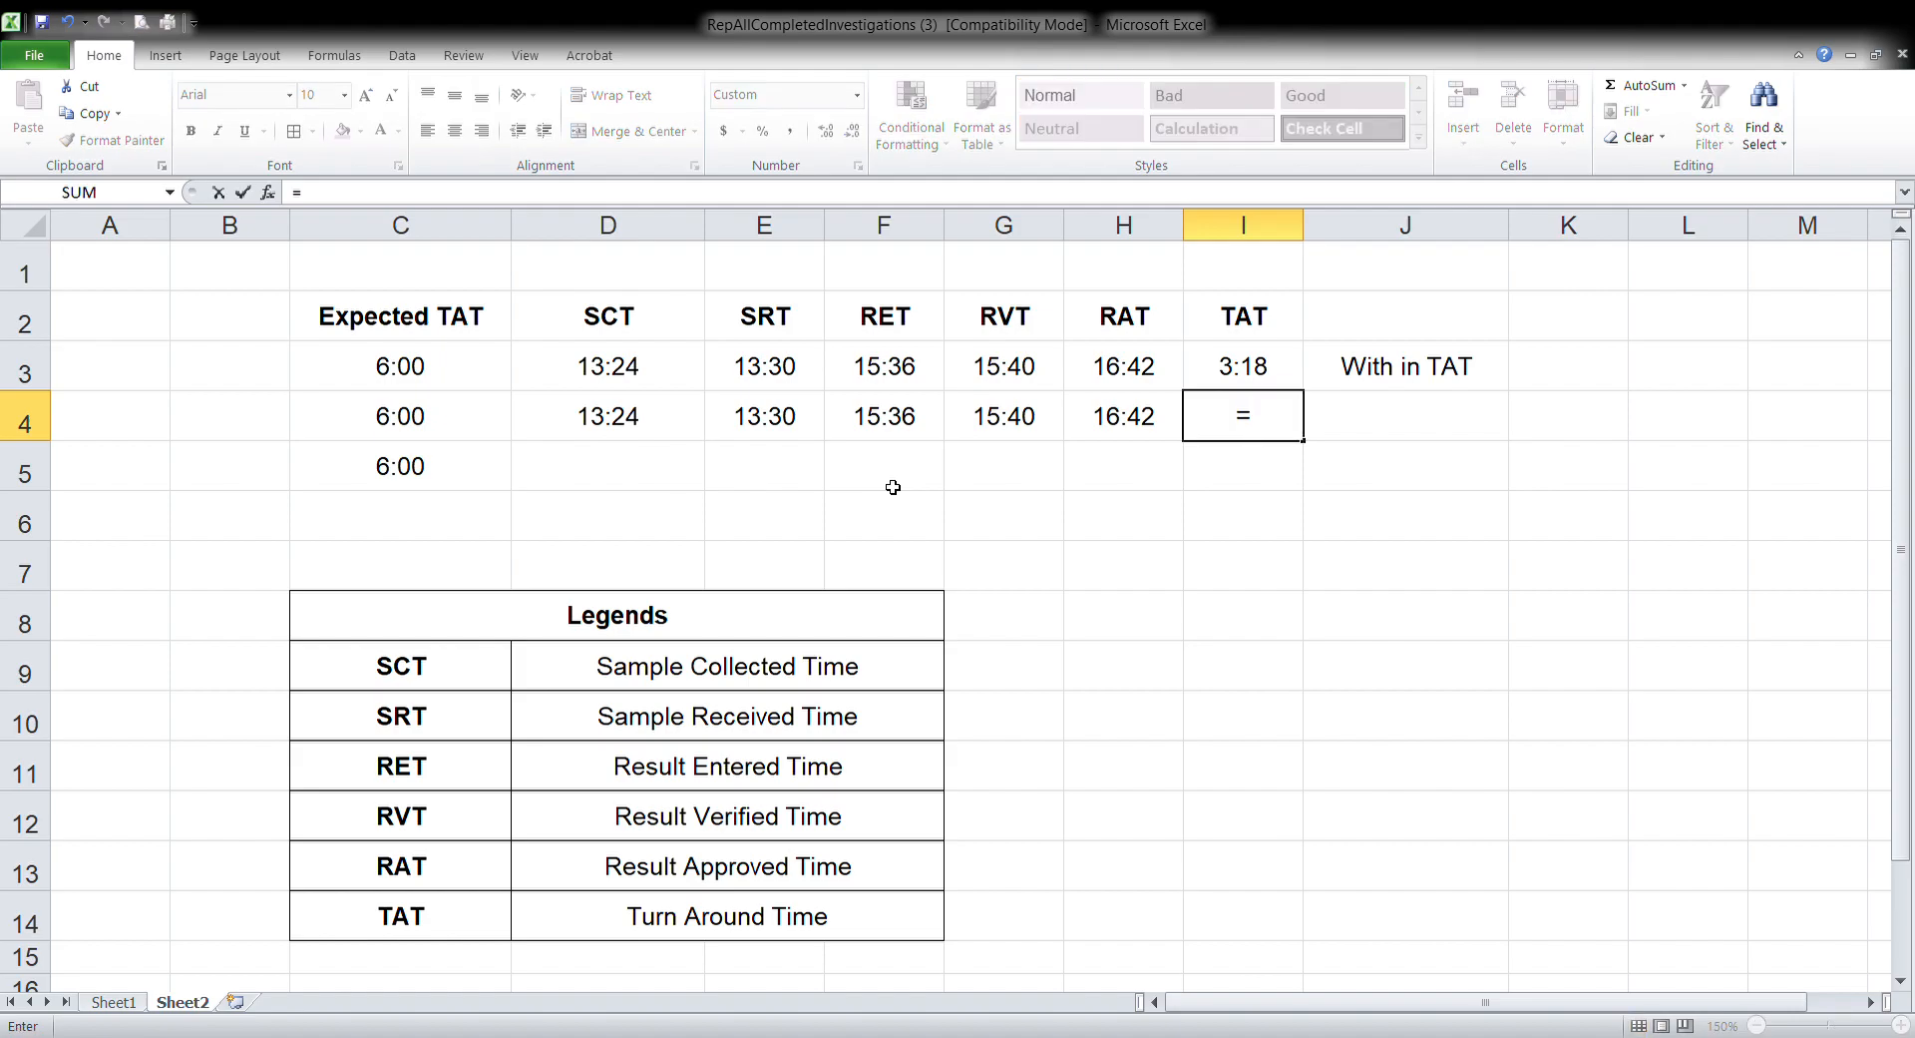
left_click(1147, 421)
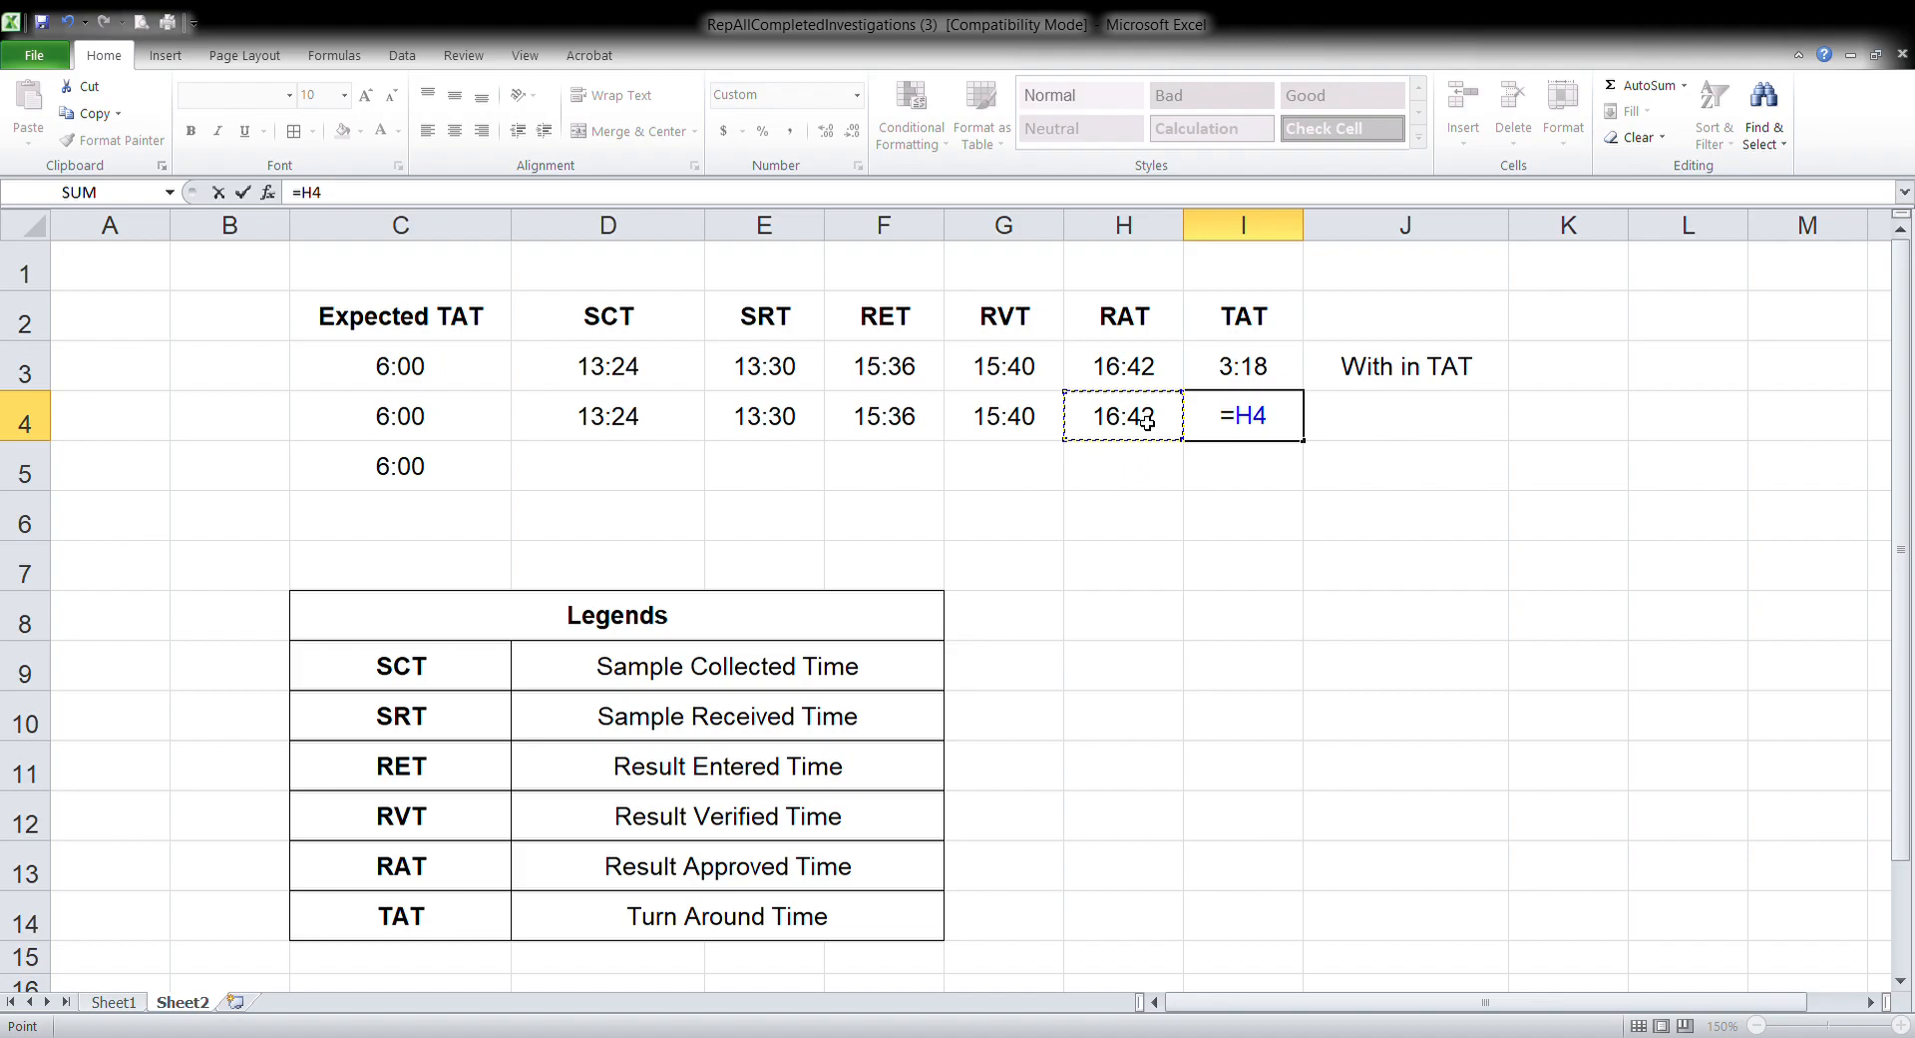
type("-")
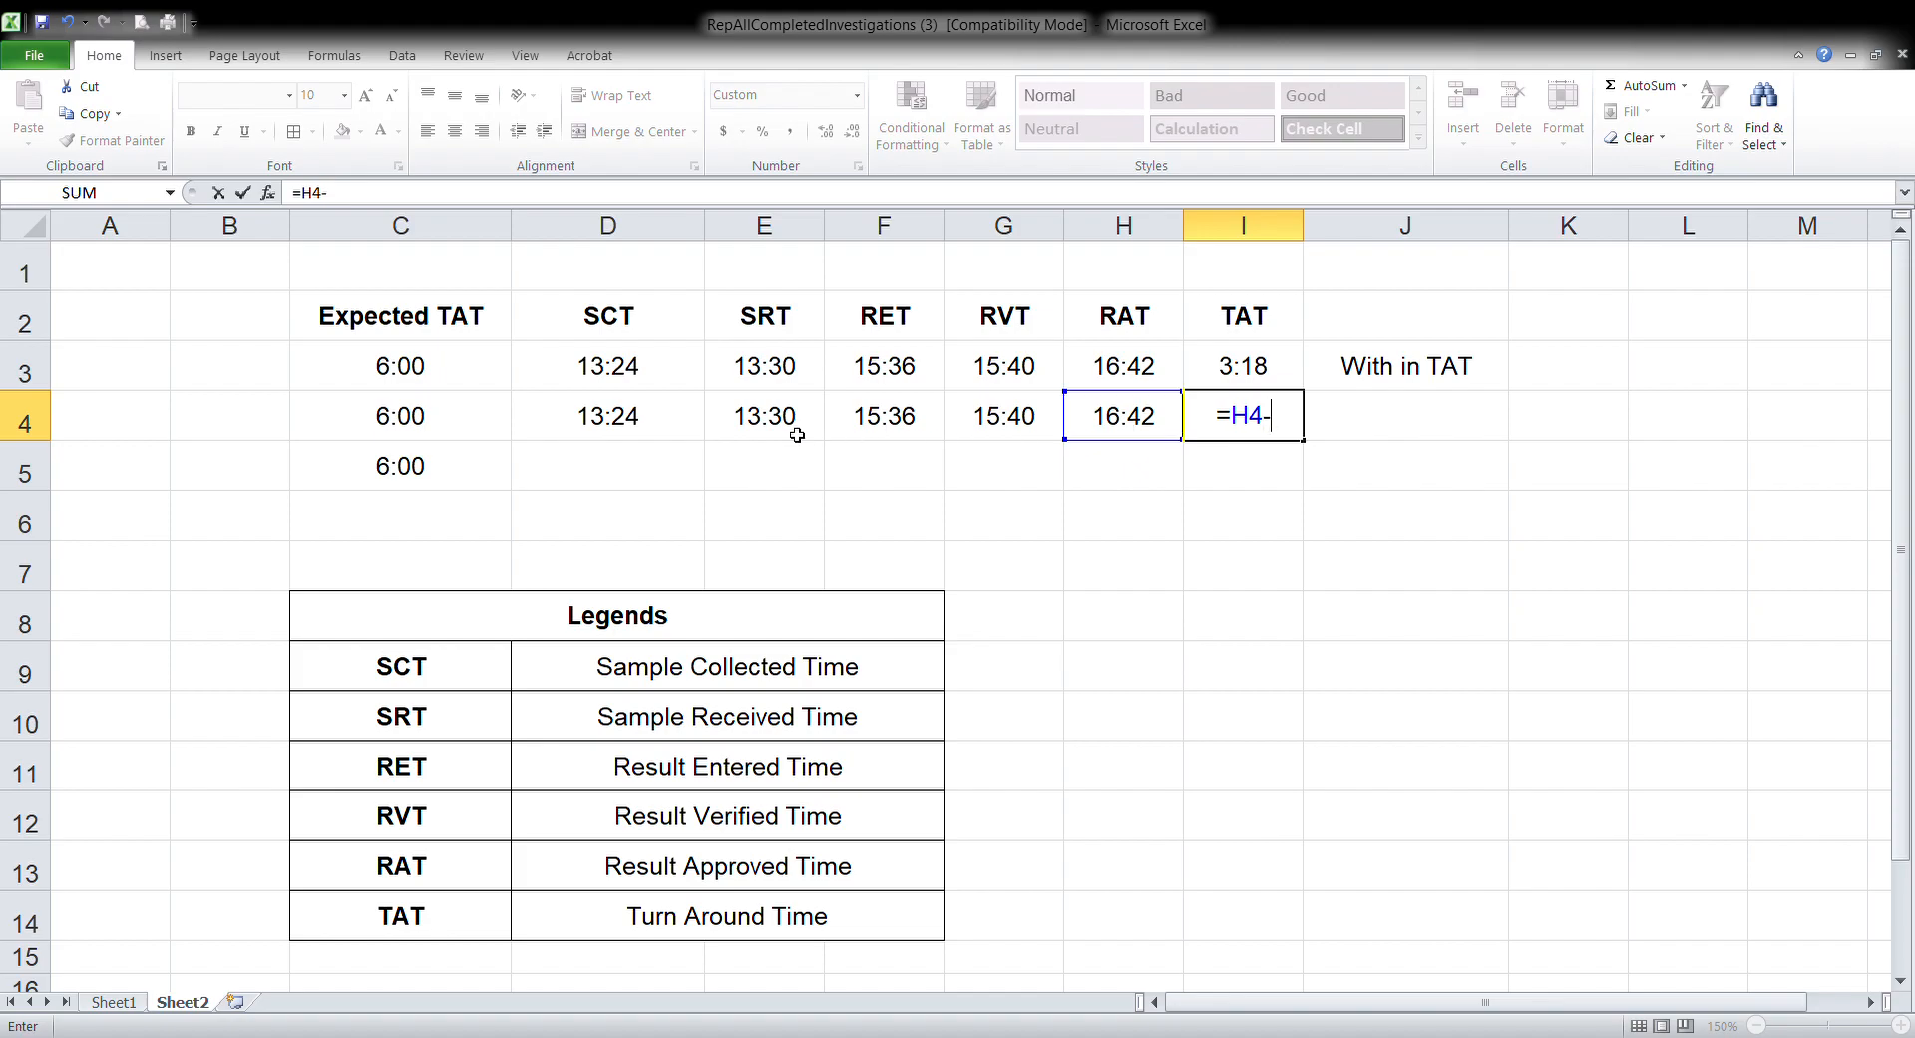
left_click(634, 436)
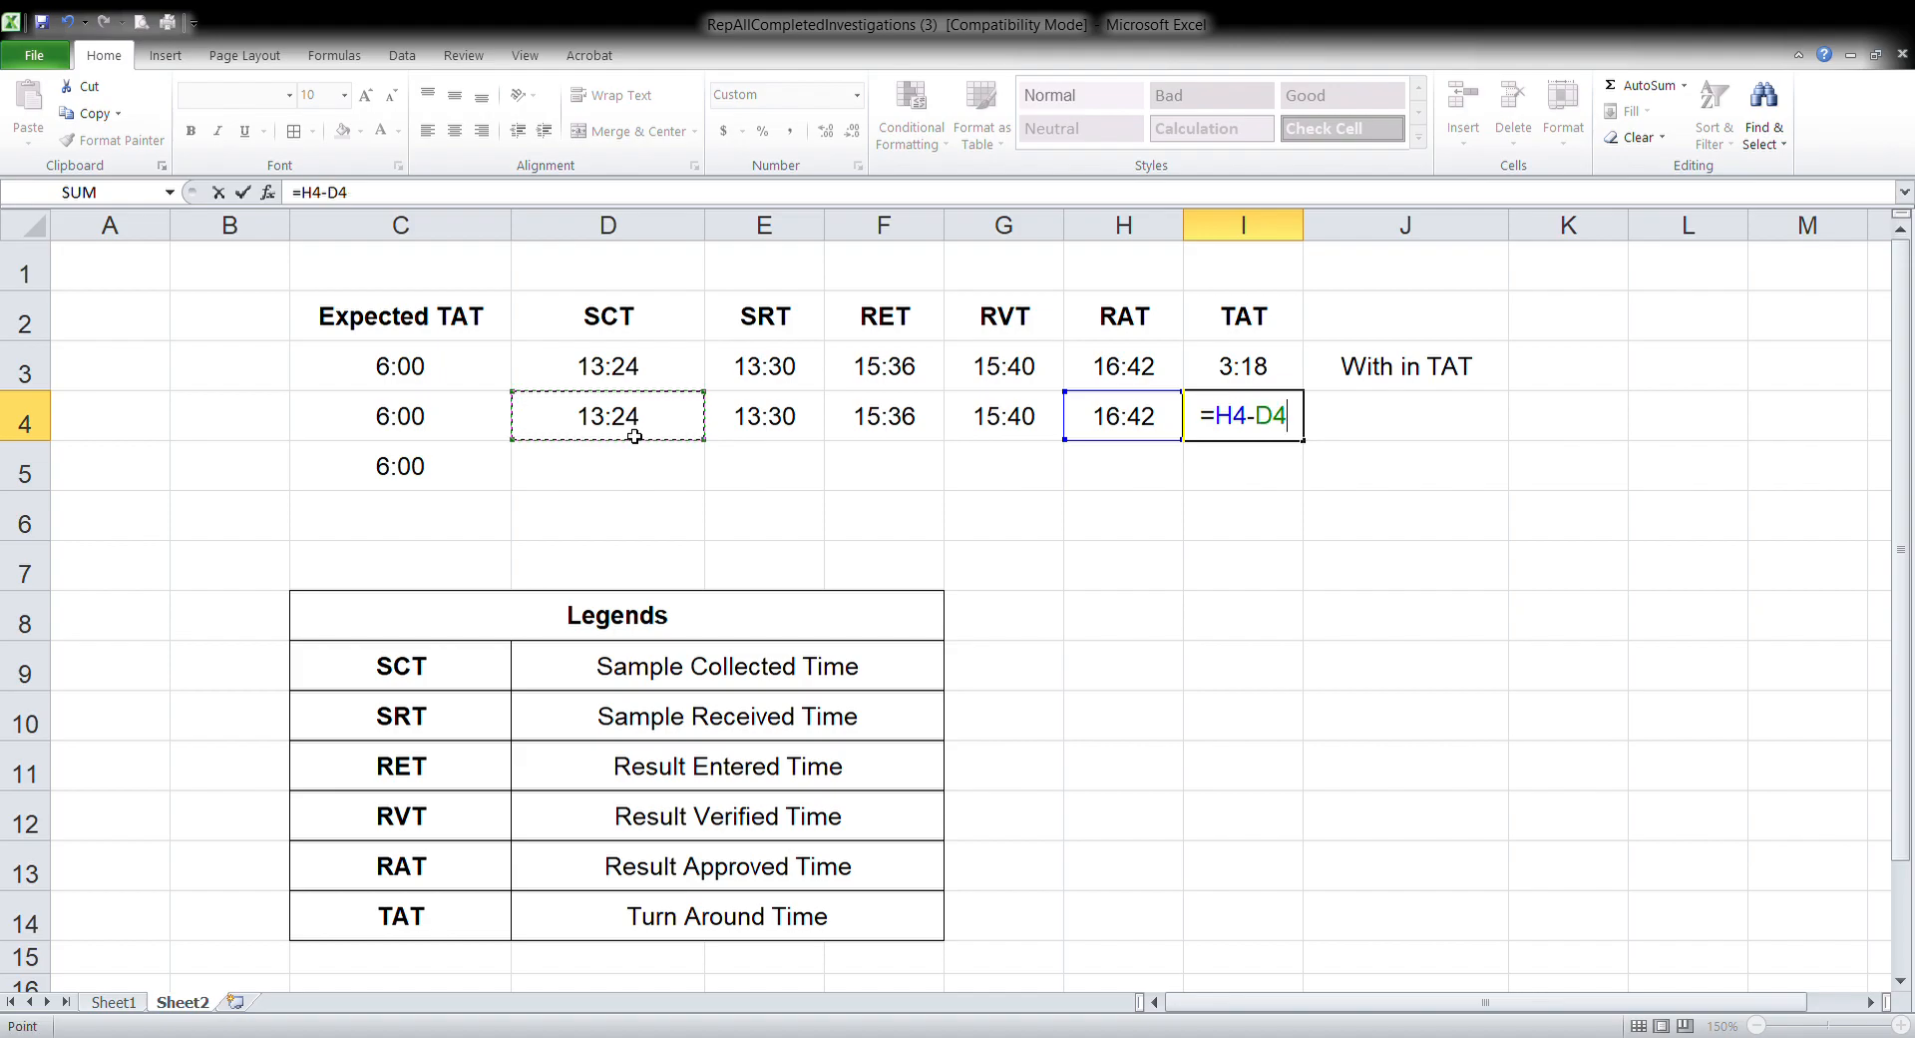
key("Return")
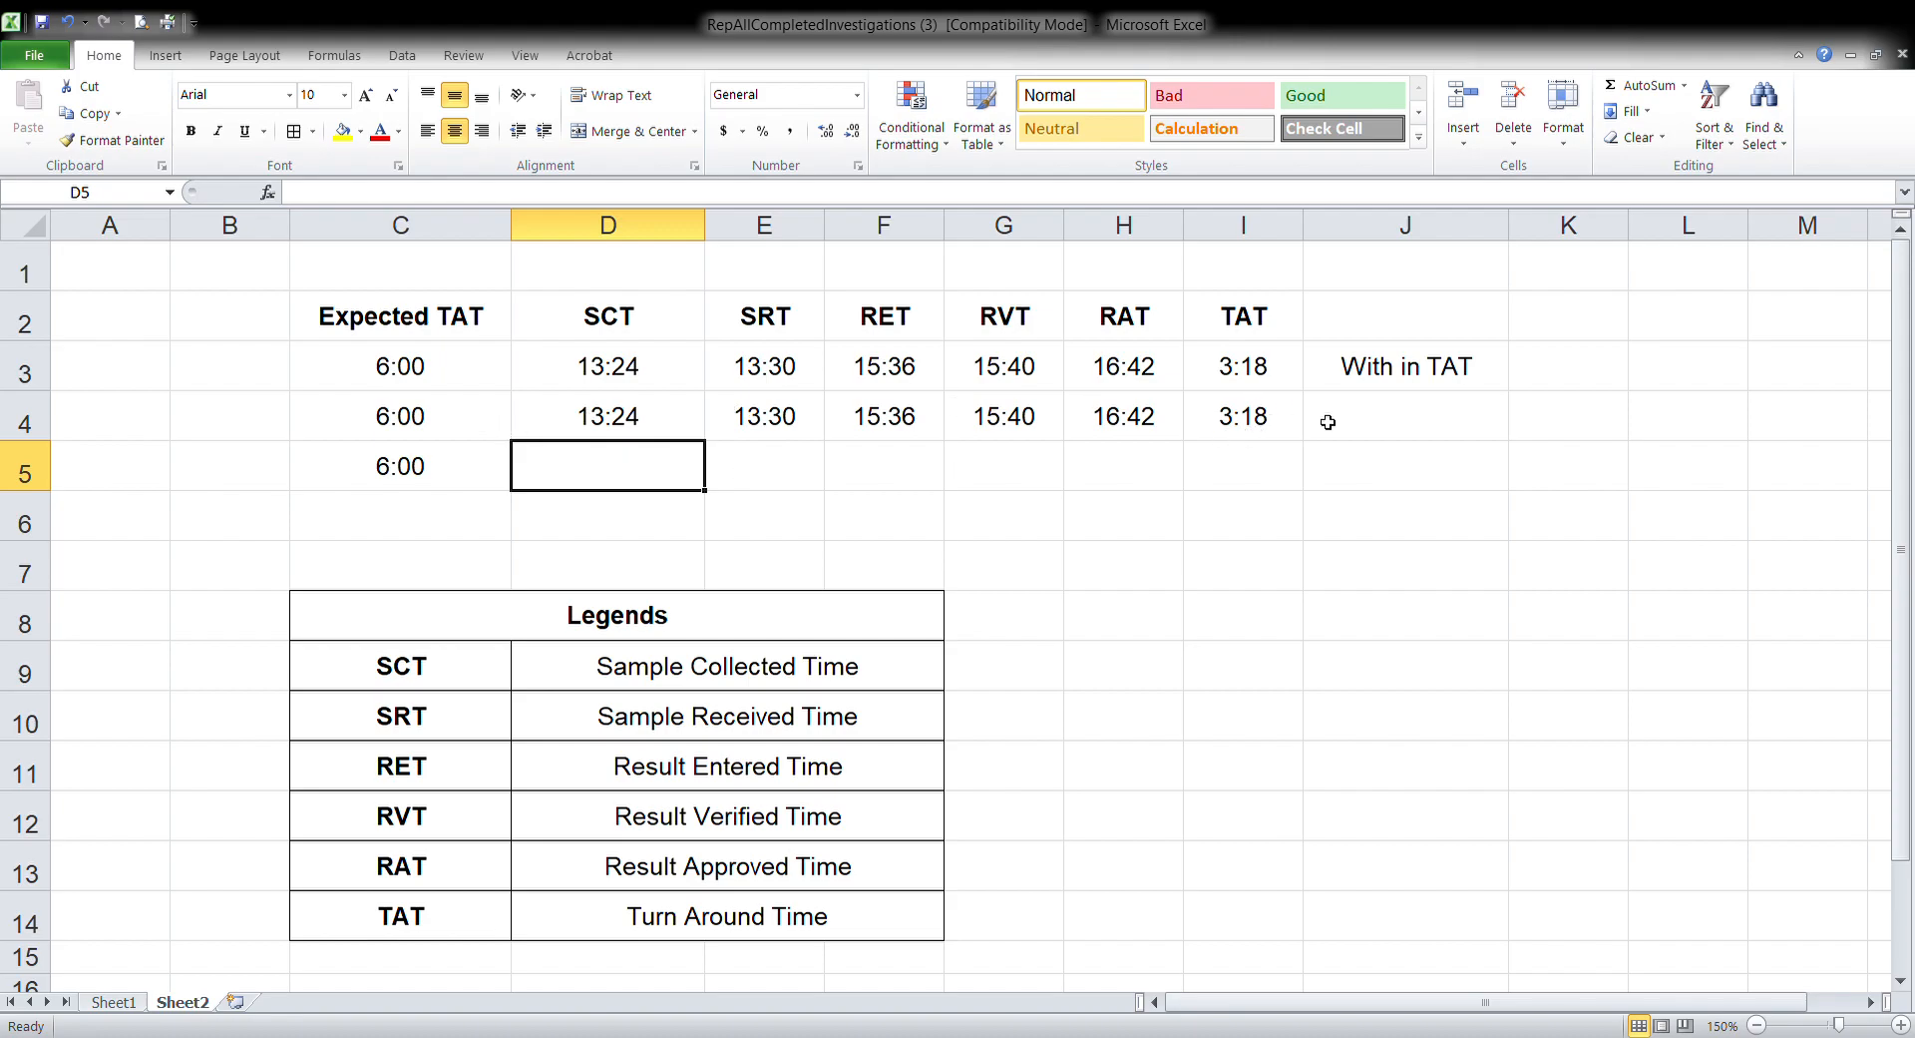
Enter the formula =if(I4<C4,"With in TAT","Out of TAT") in J4 to compare the turn around time with the expected TAT
left_click(1377, 431)
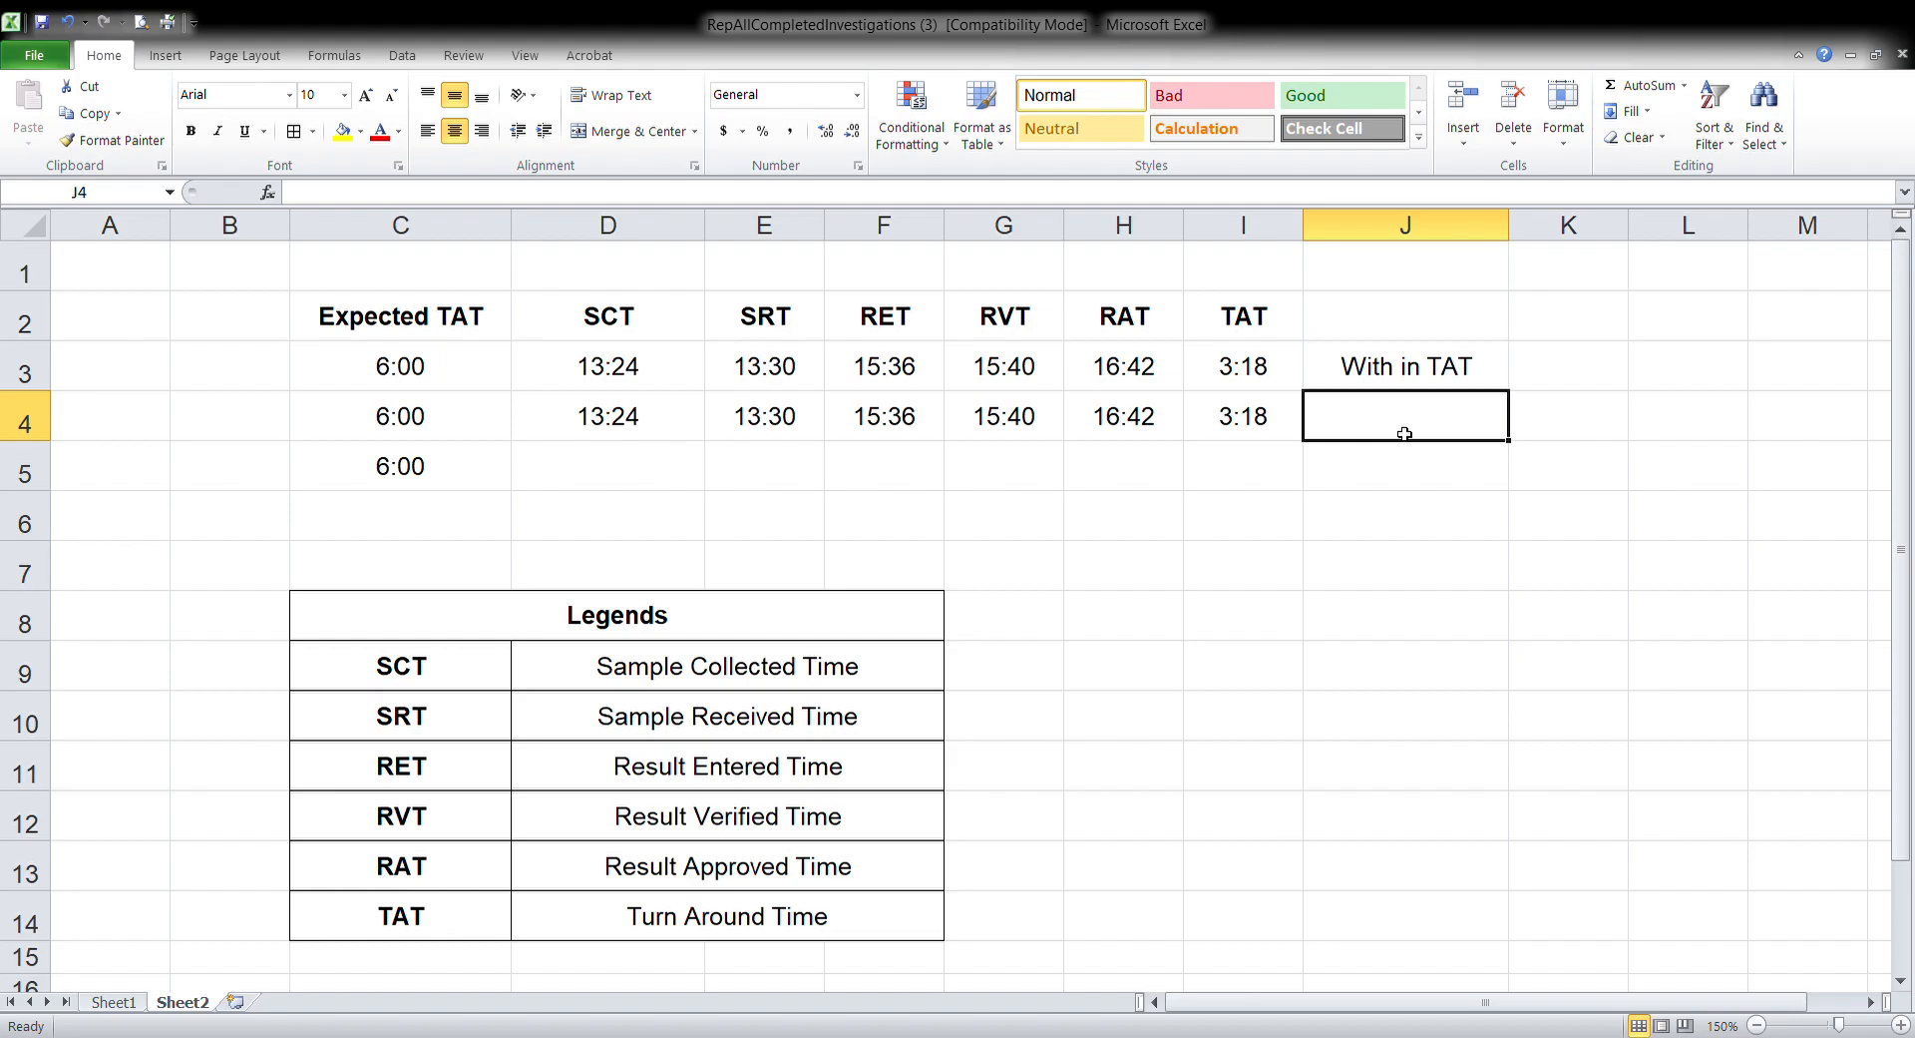
type("=")
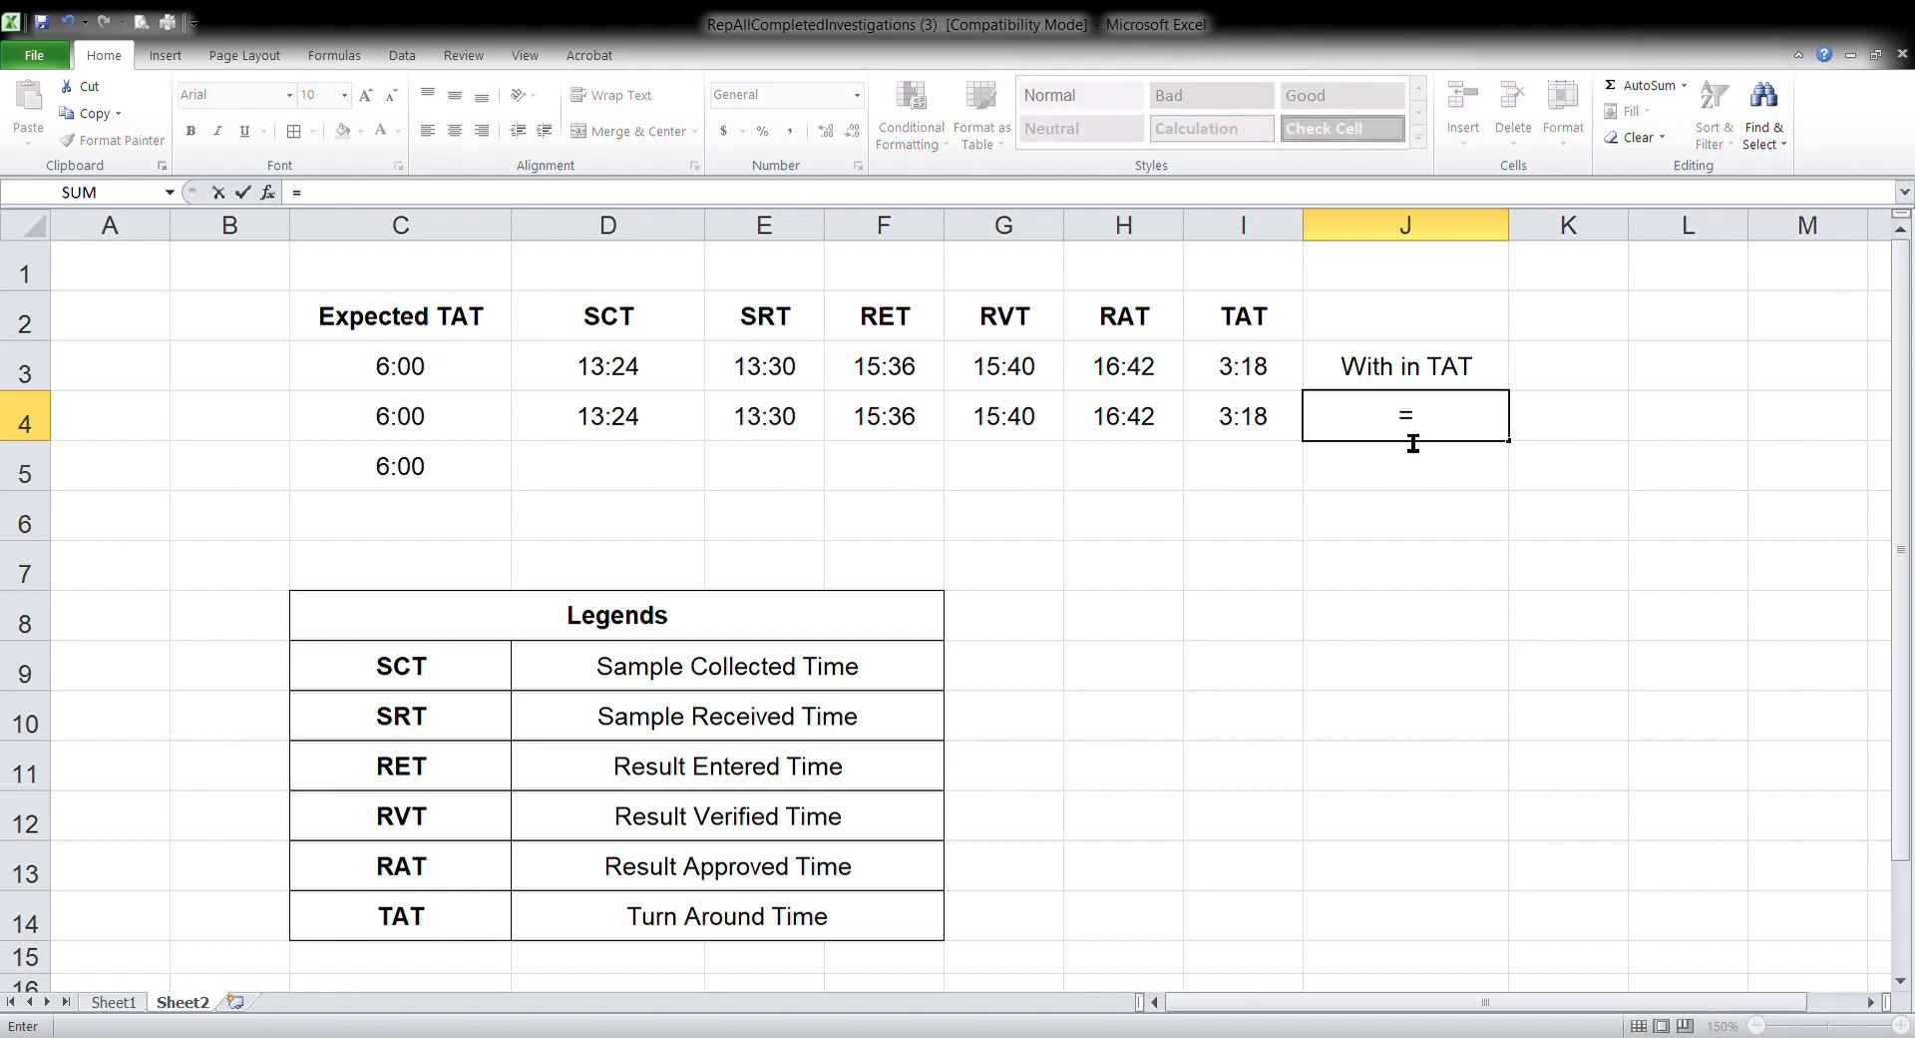
type("if(")
left_click(1278, 432)
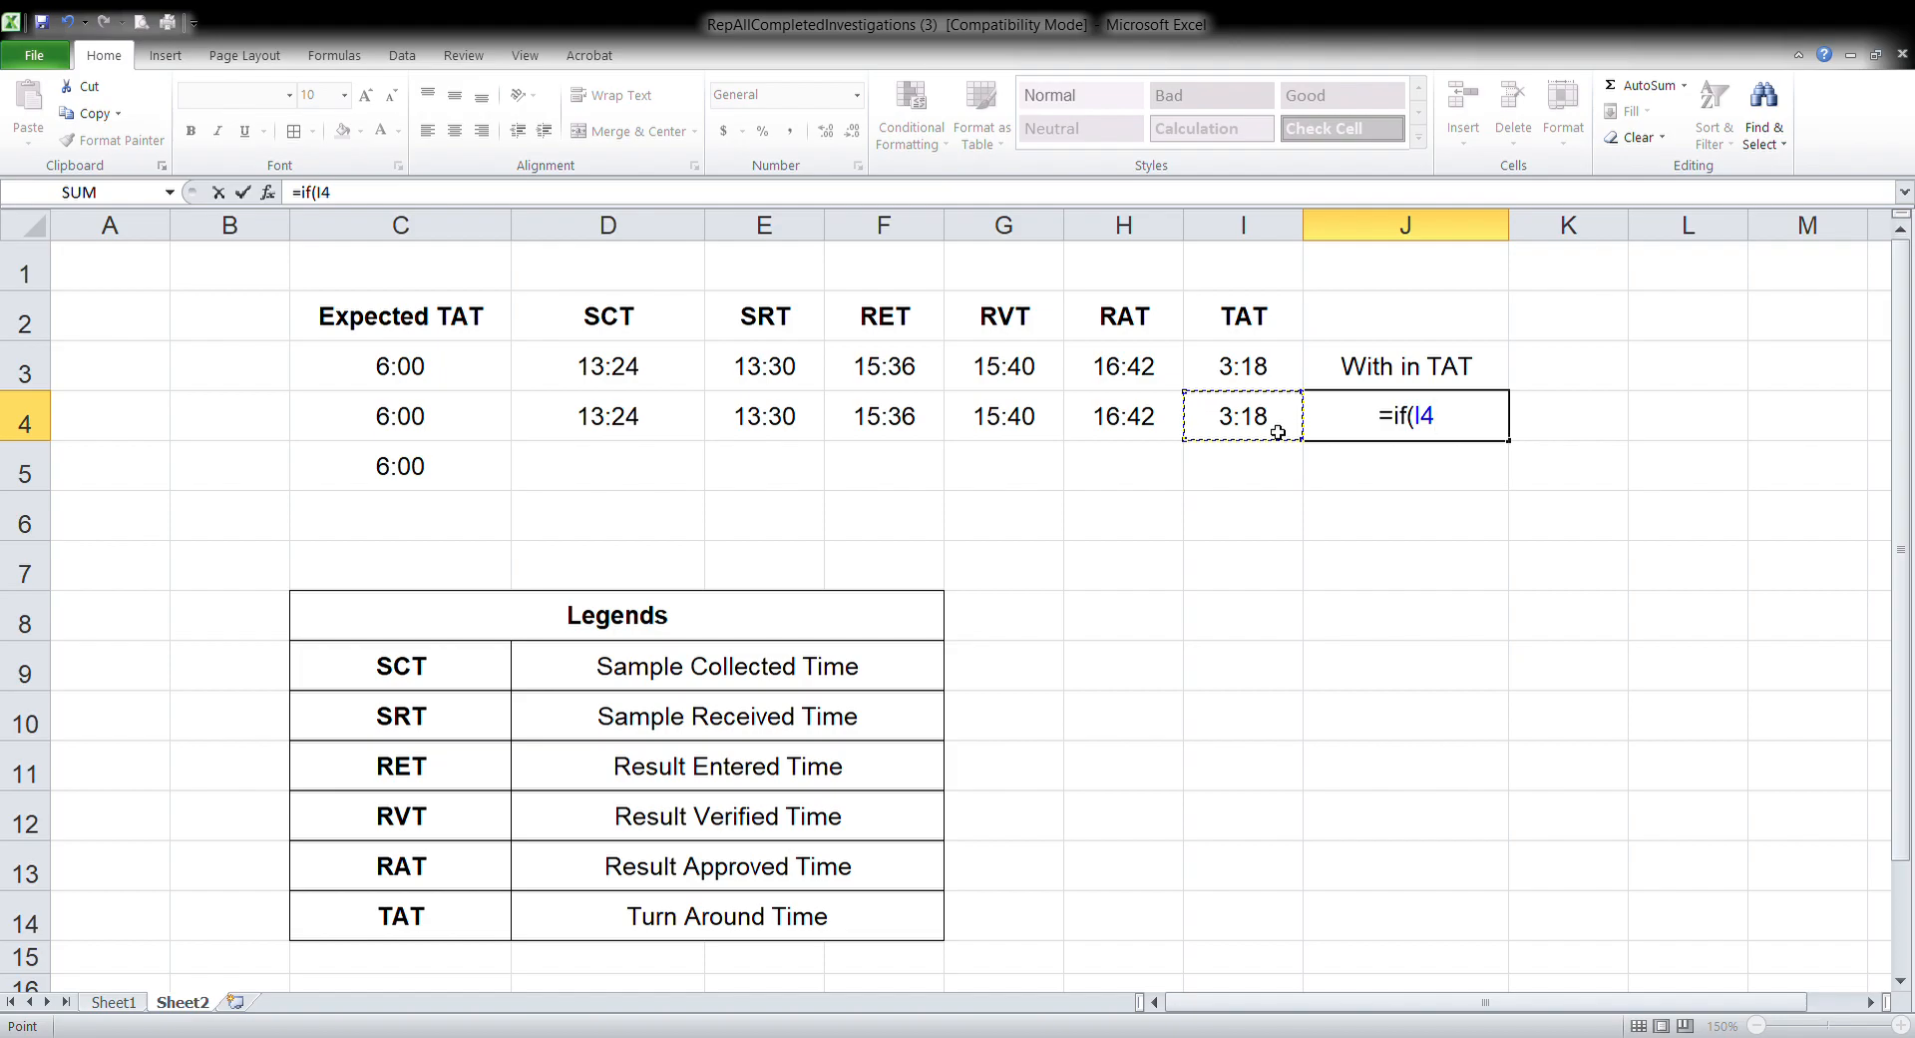
type("<")
left_click(441, 429)
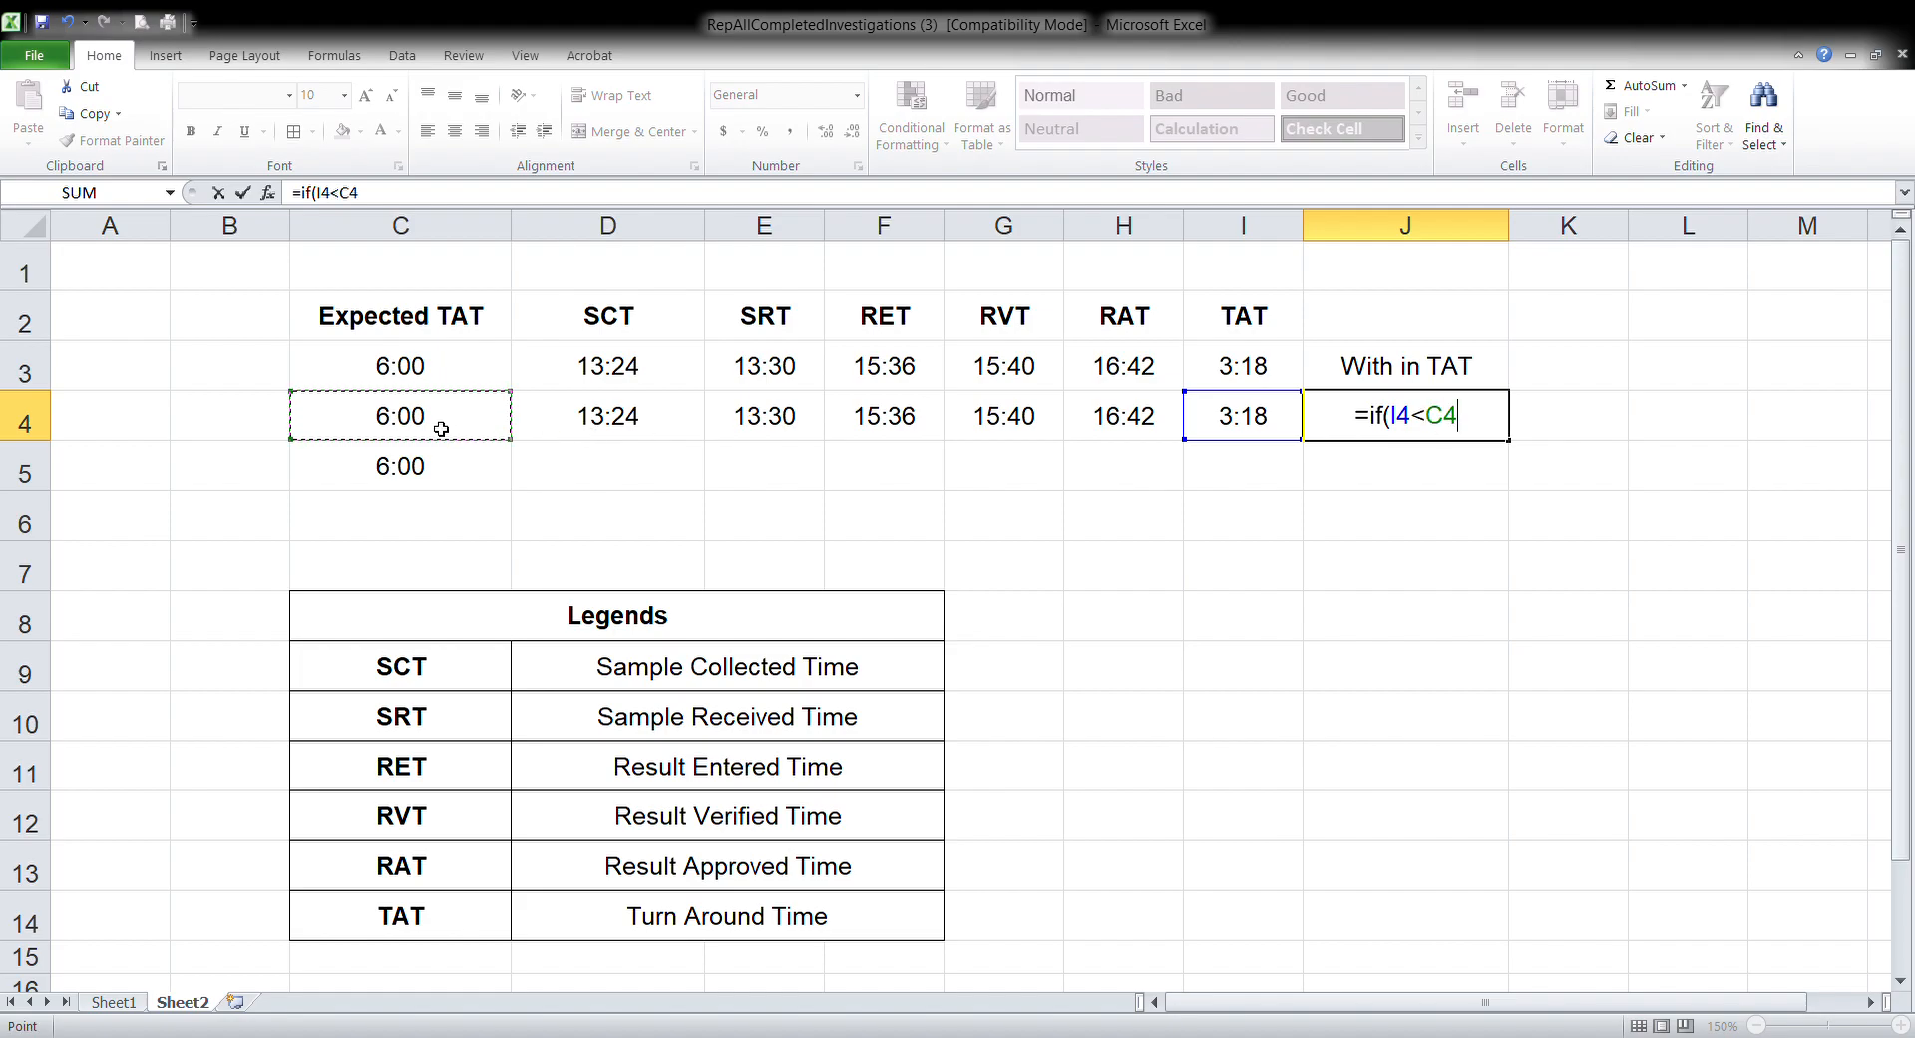
type(",\"")
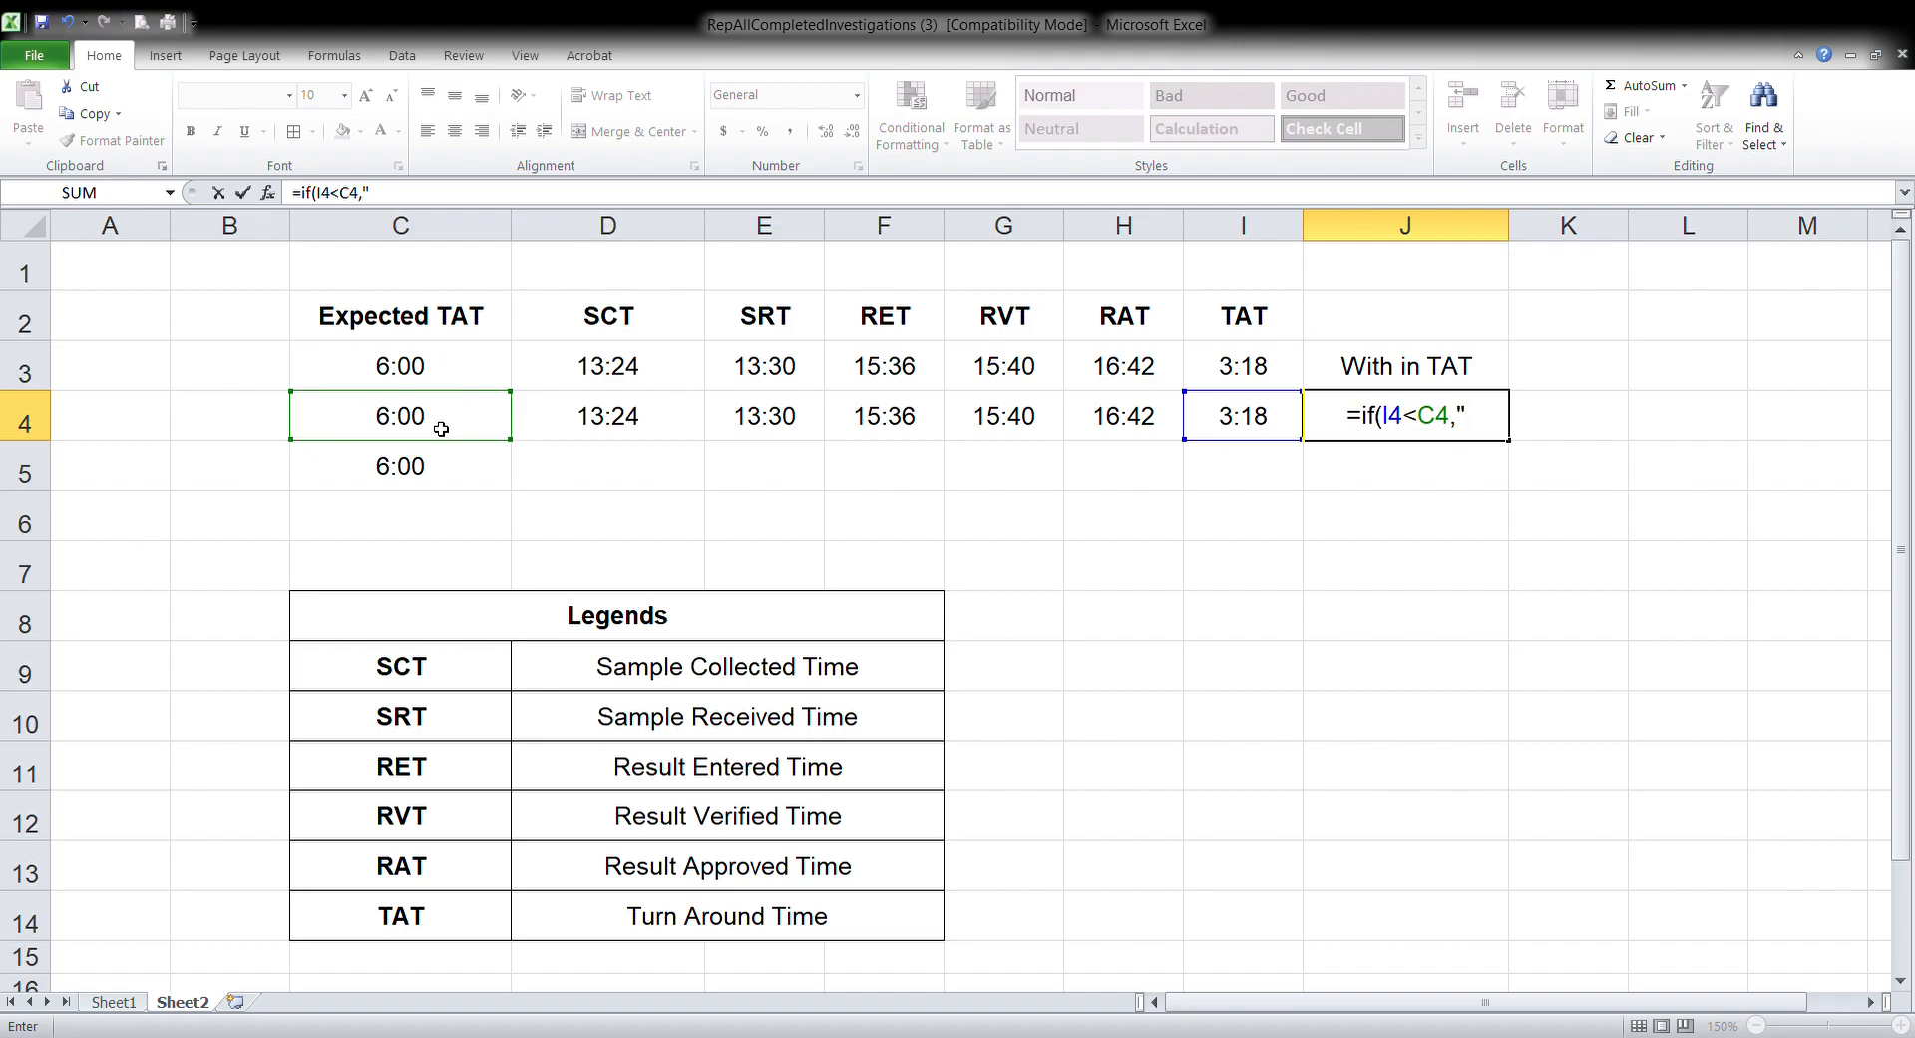
type("With")
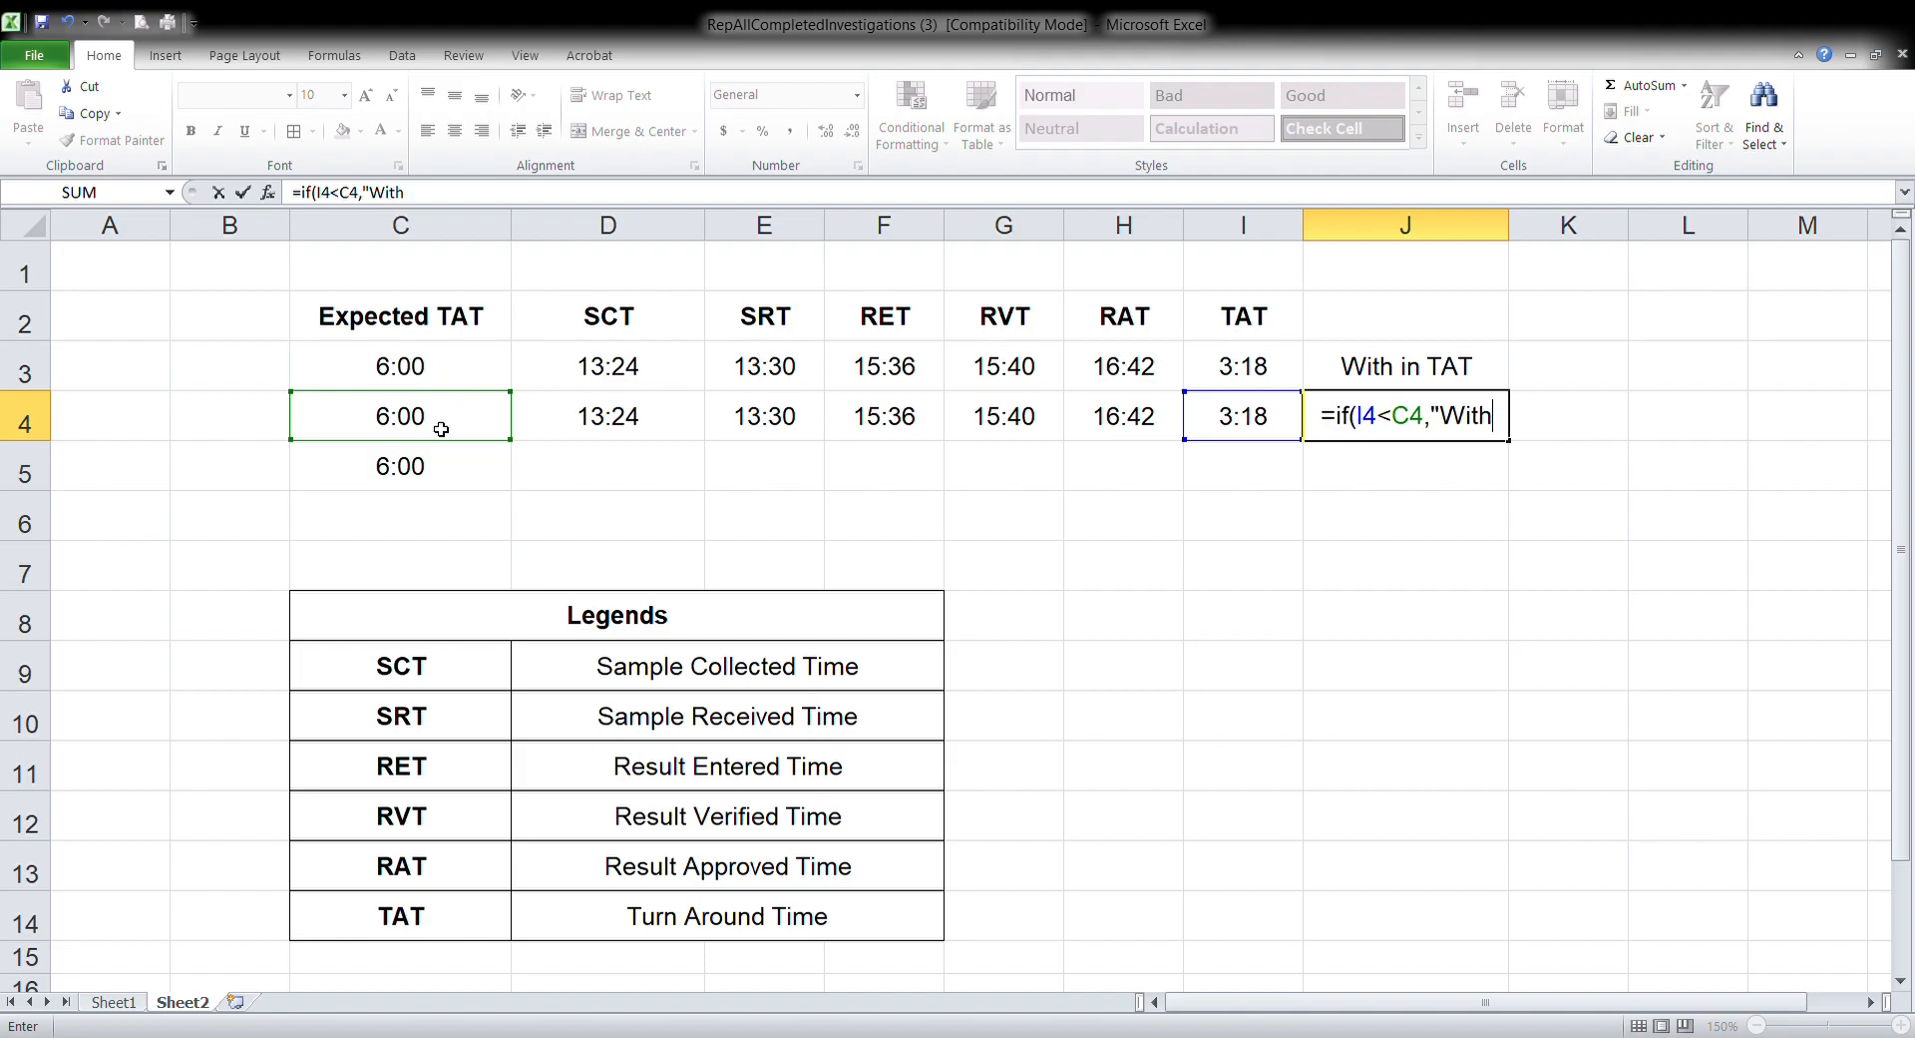
type(" in T")
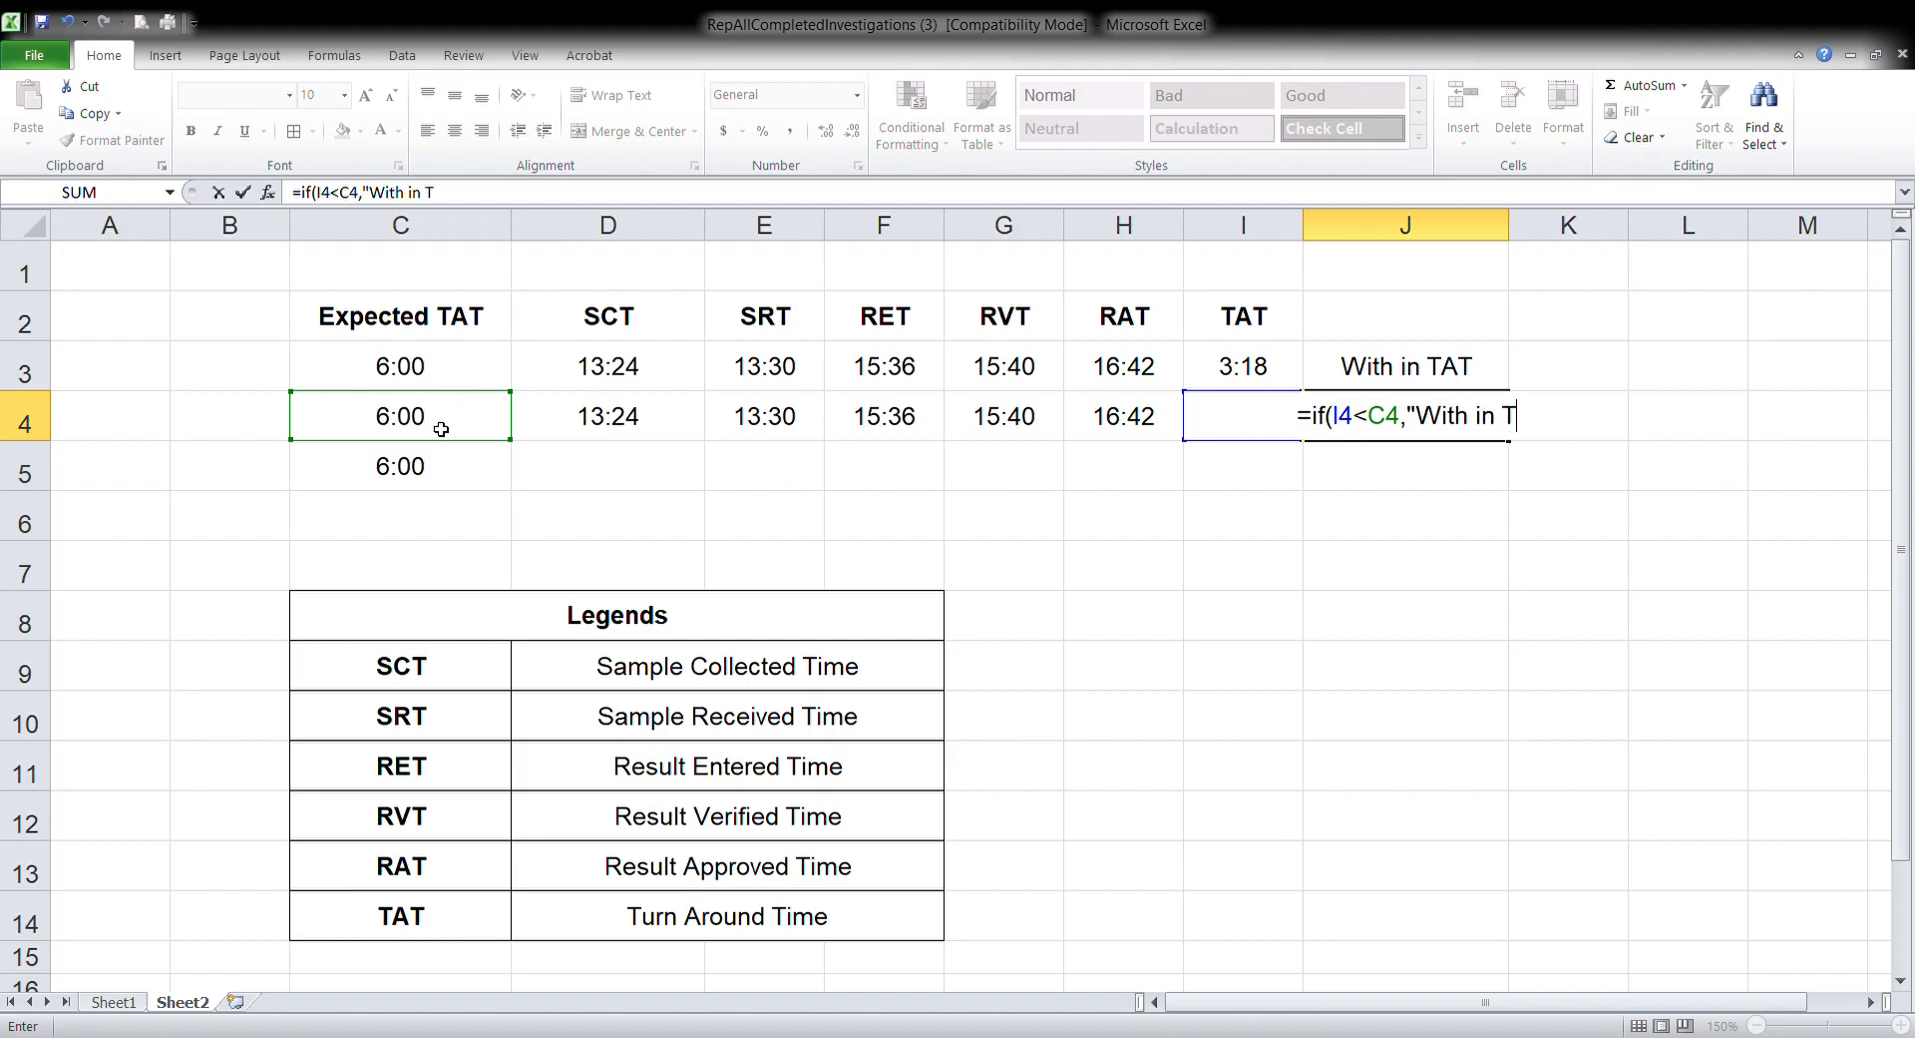
type("AT\",")
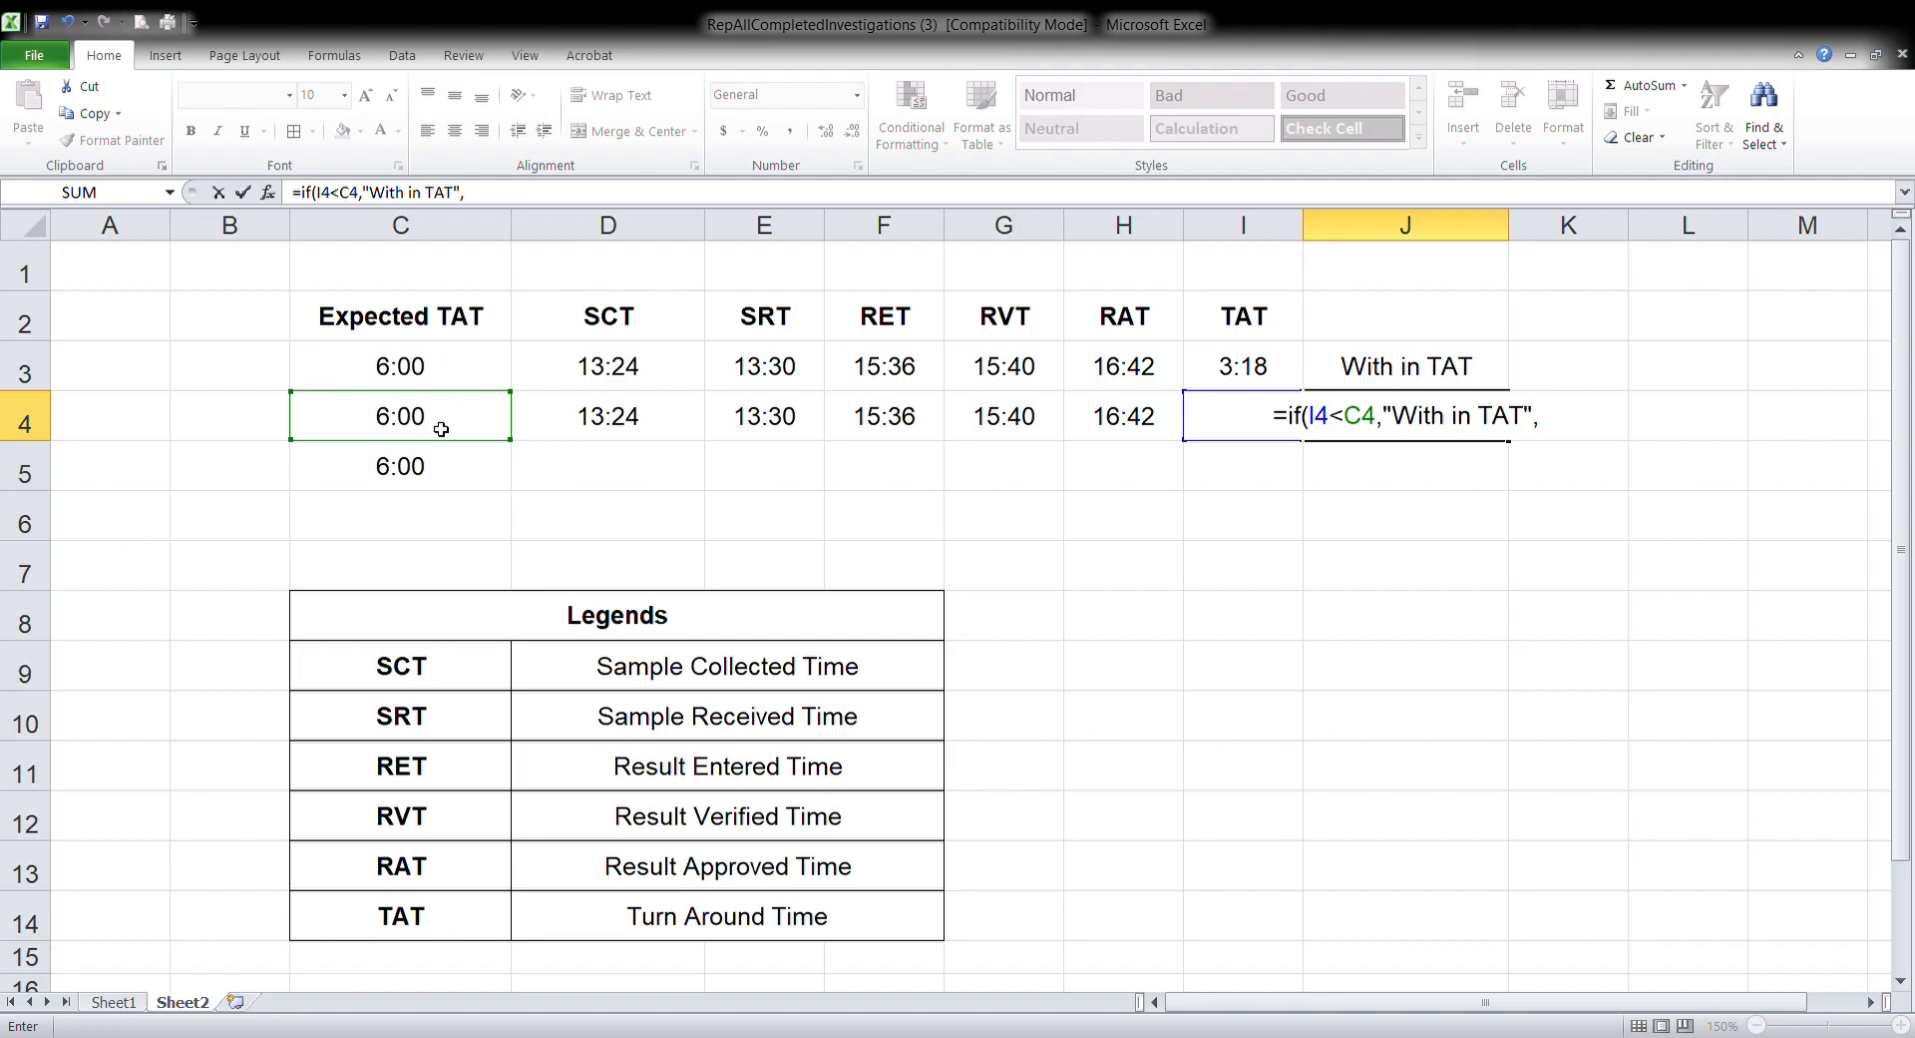
type("\"")
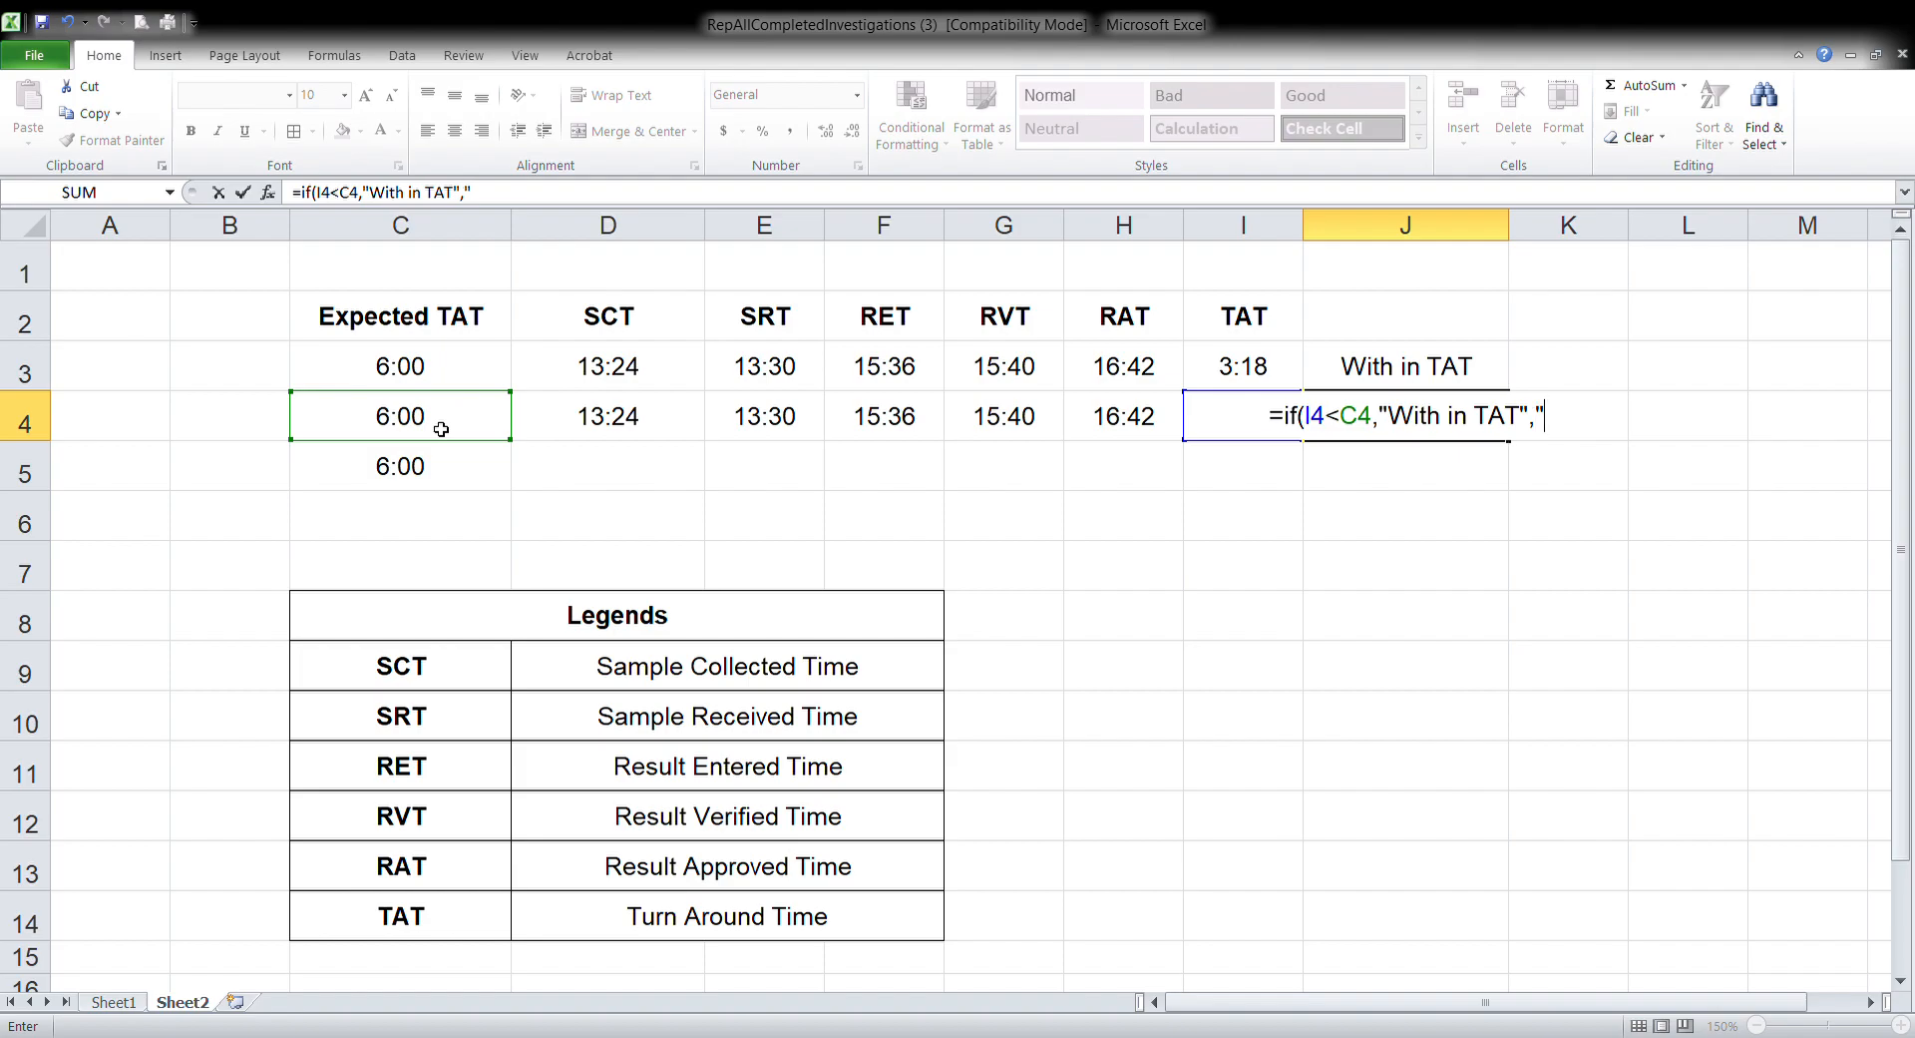
type("O")
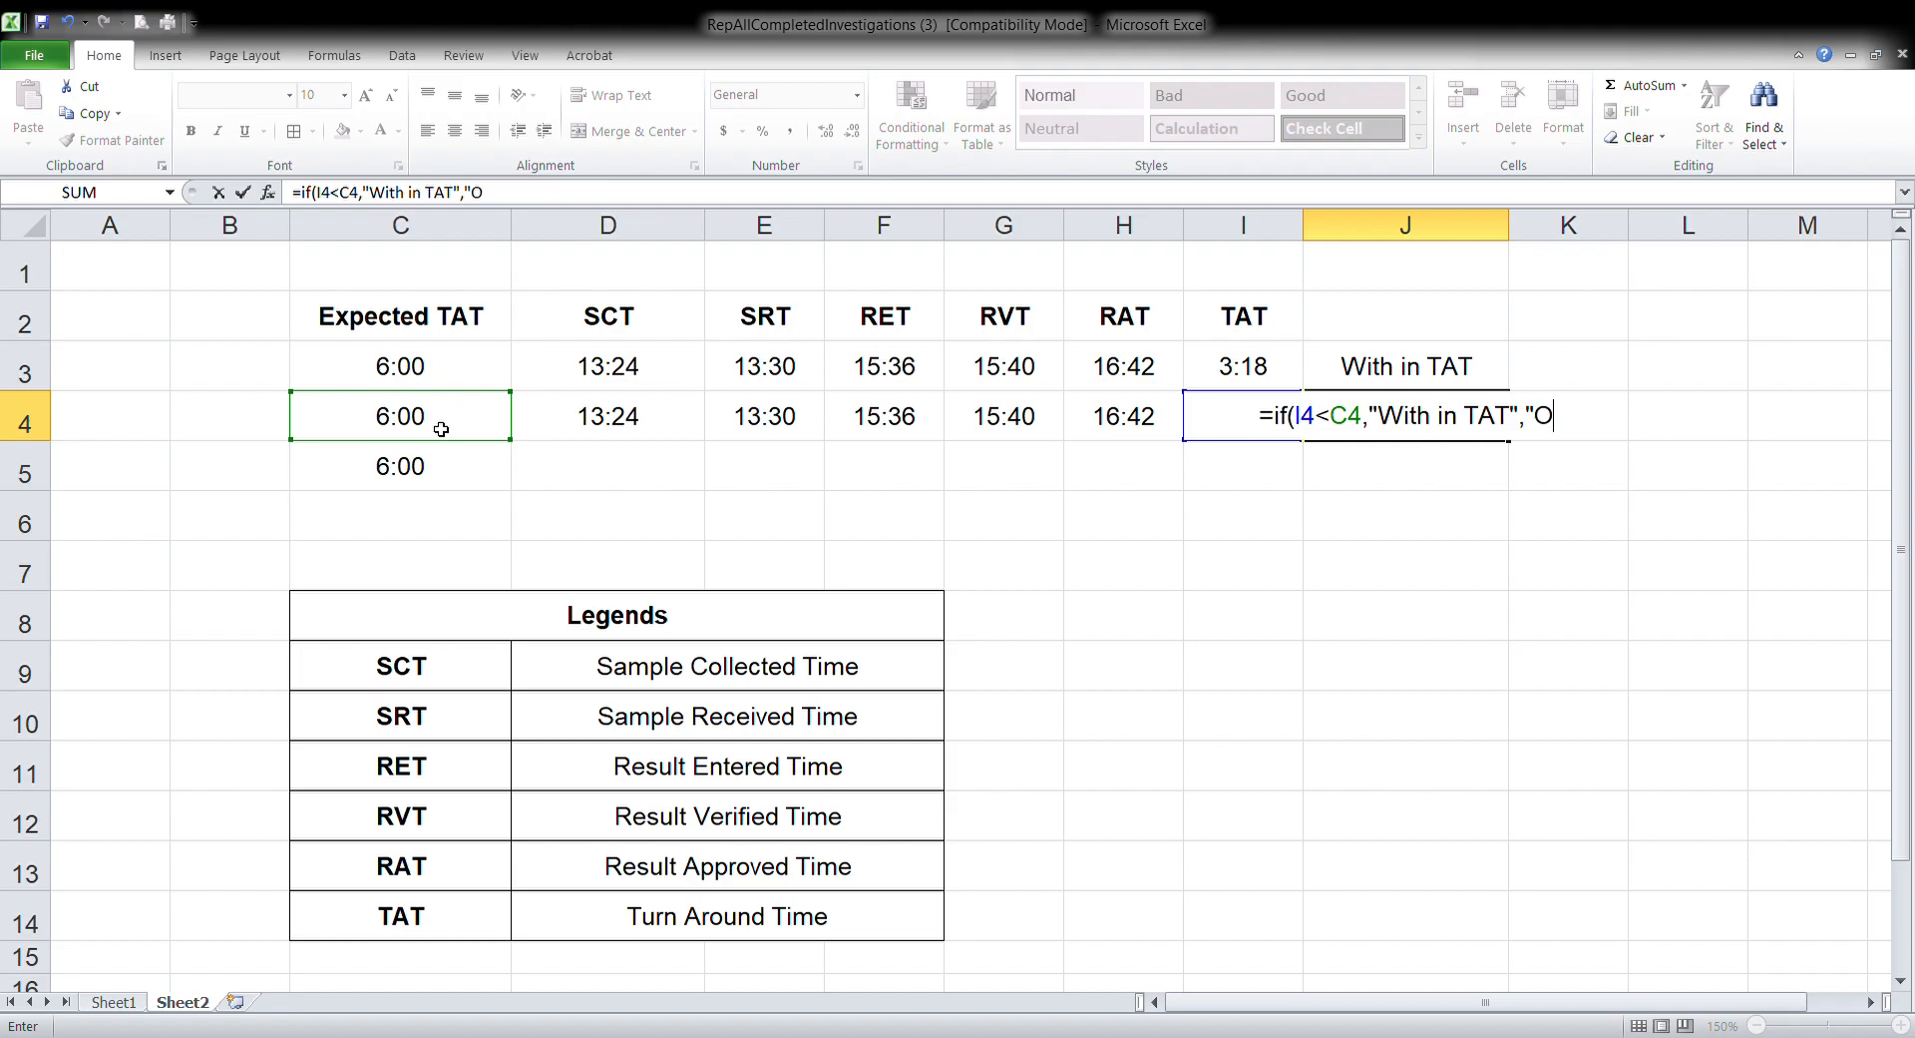
type("ut of T")
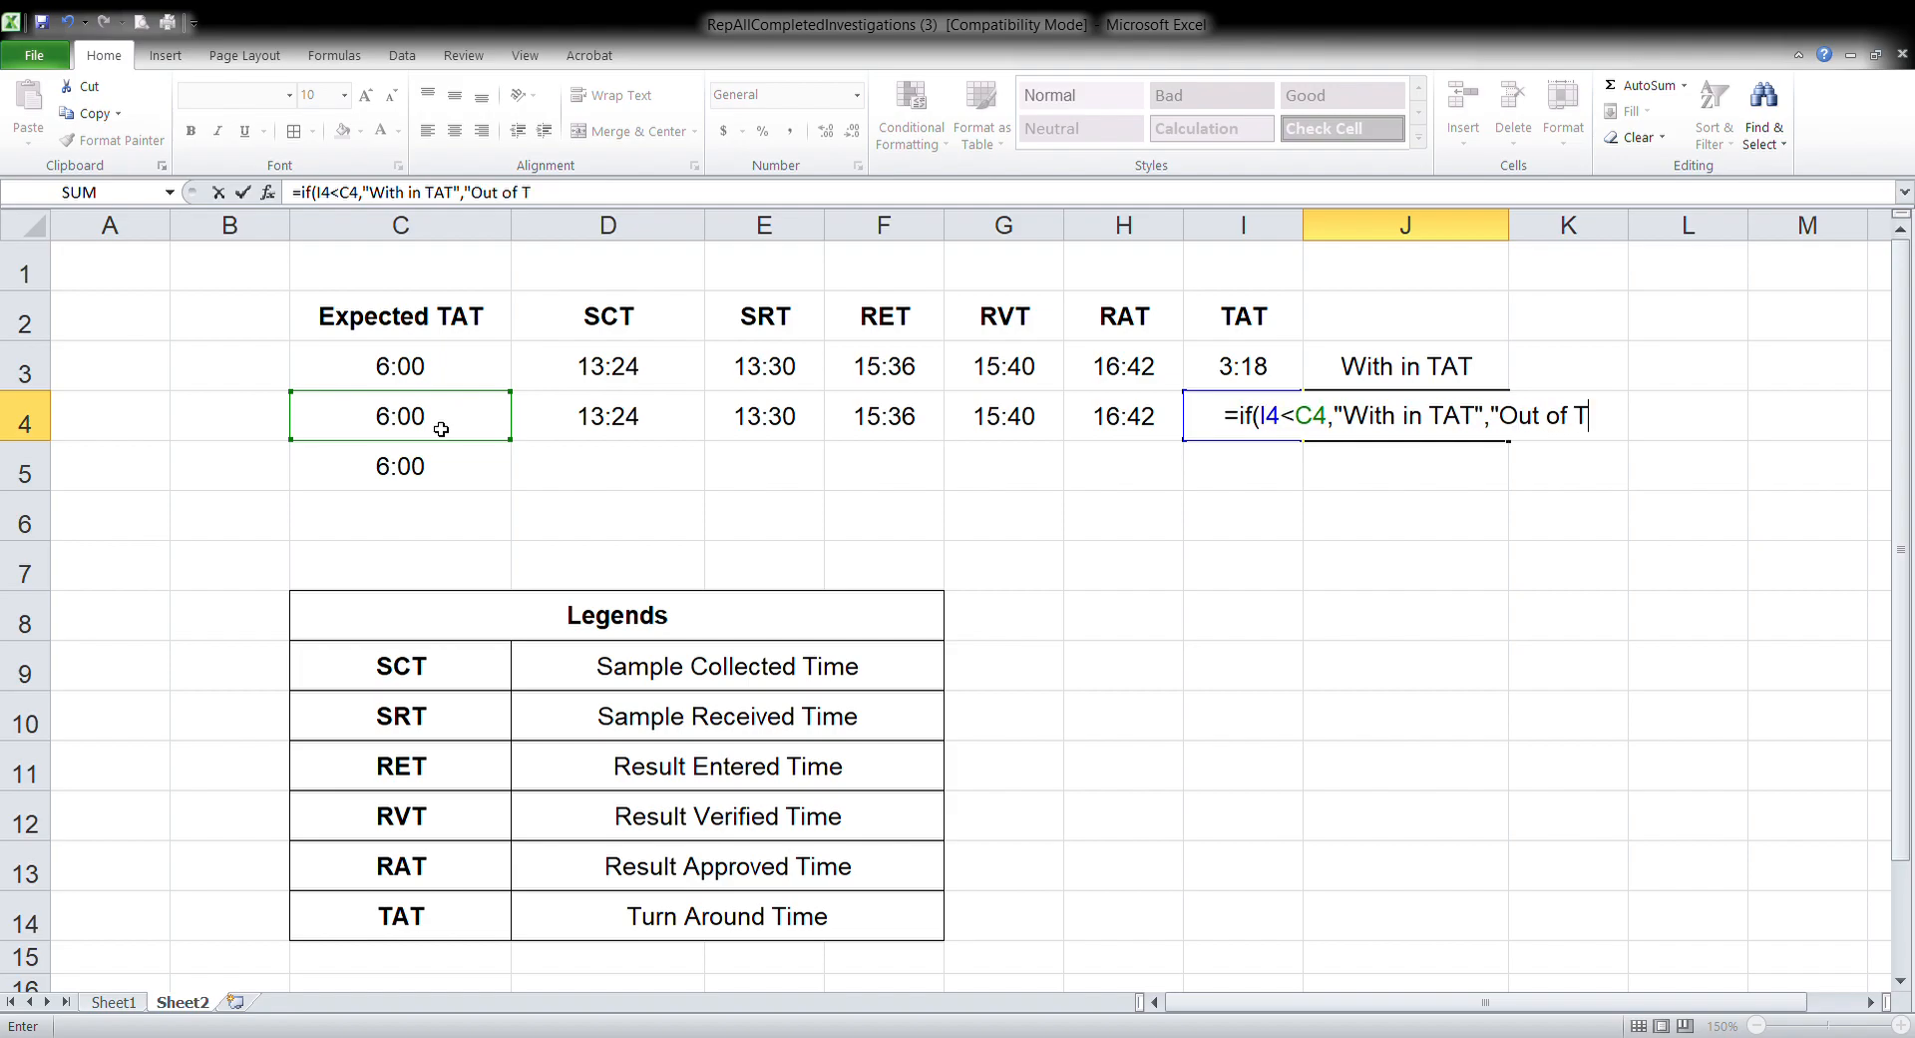
type("AT\"")
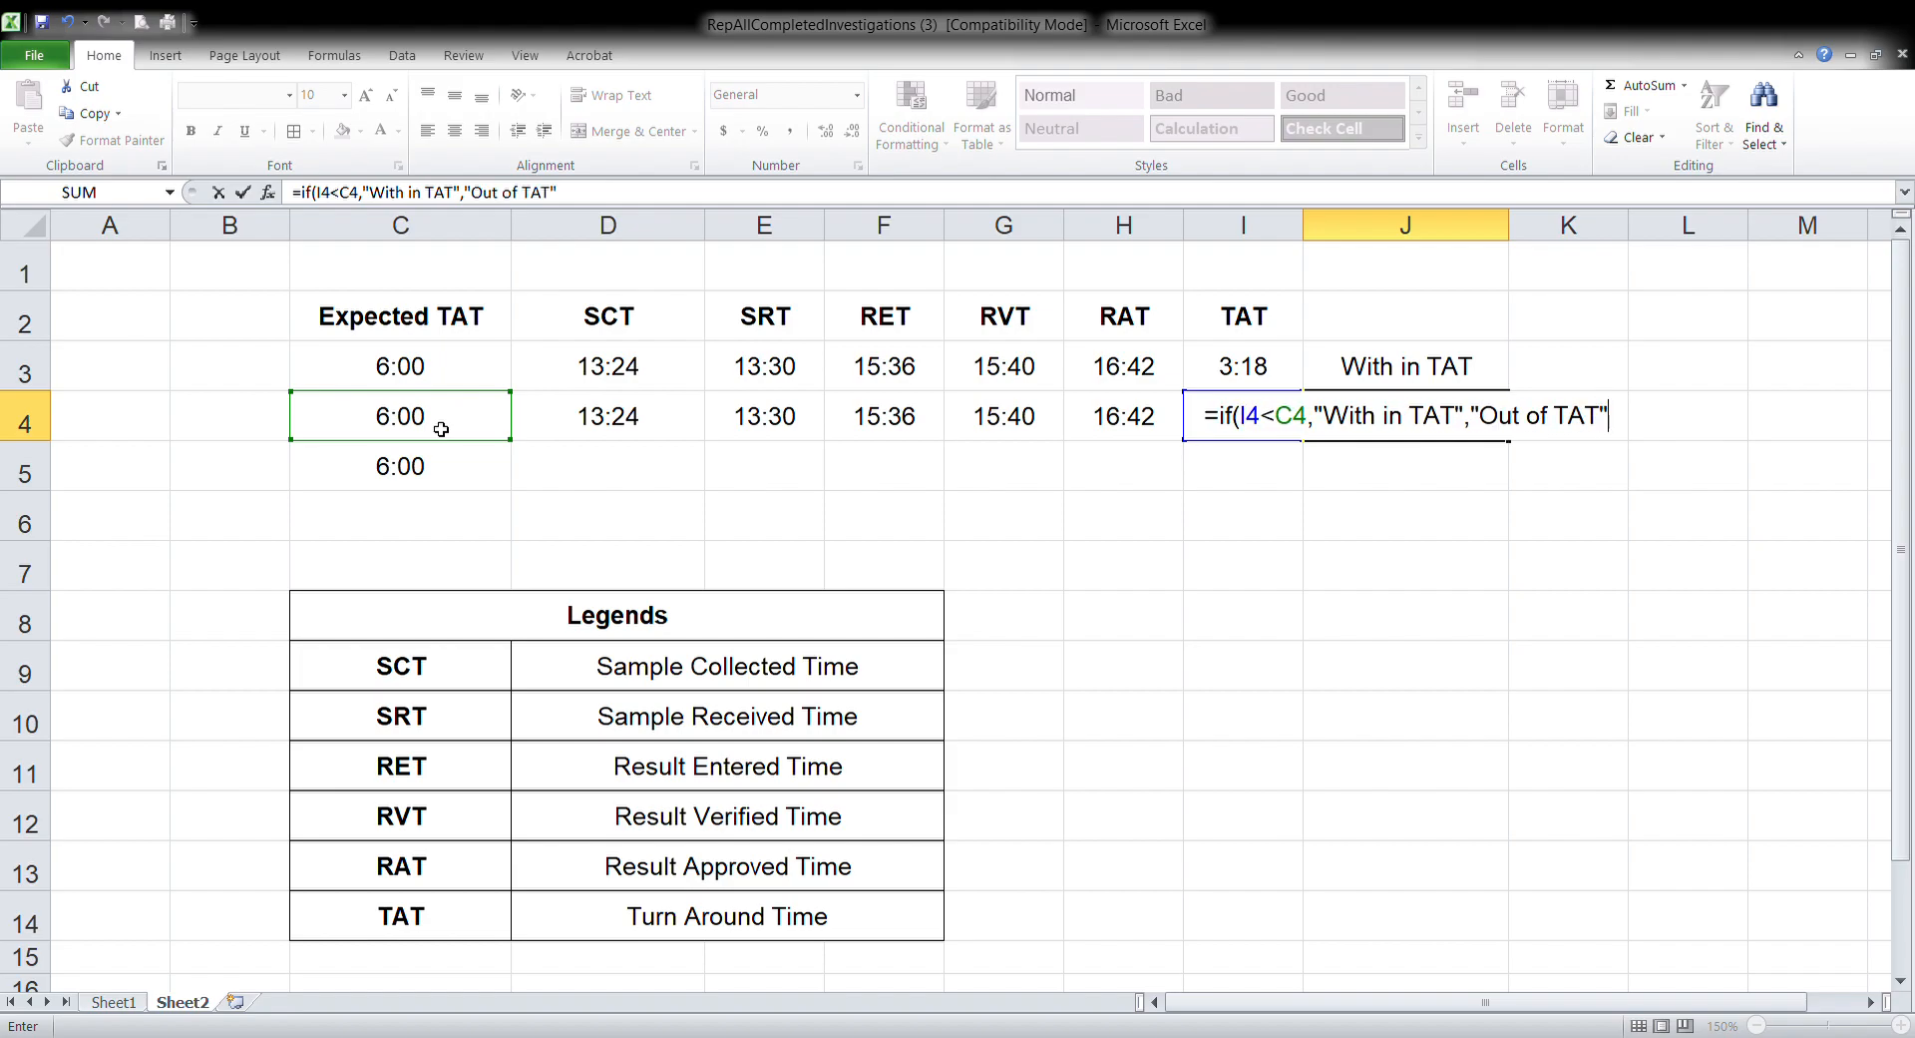
type(")")
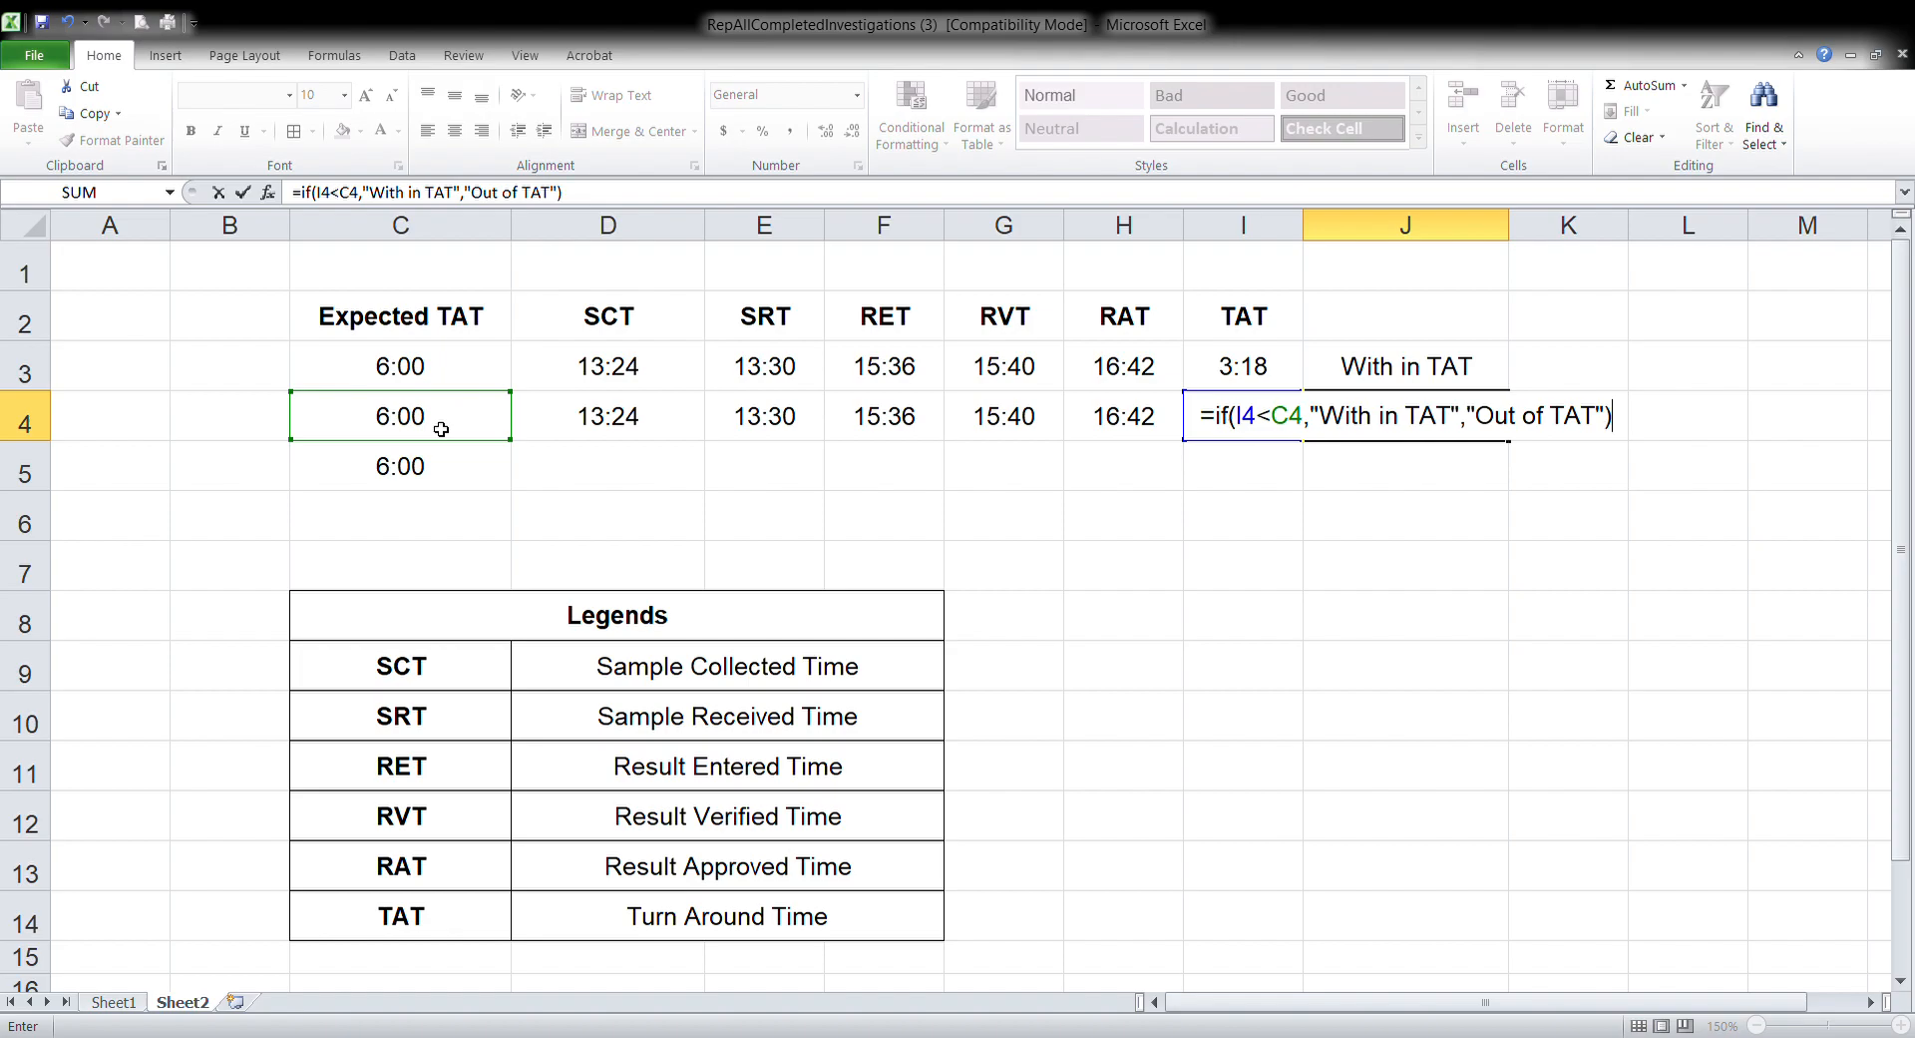
key("Return")
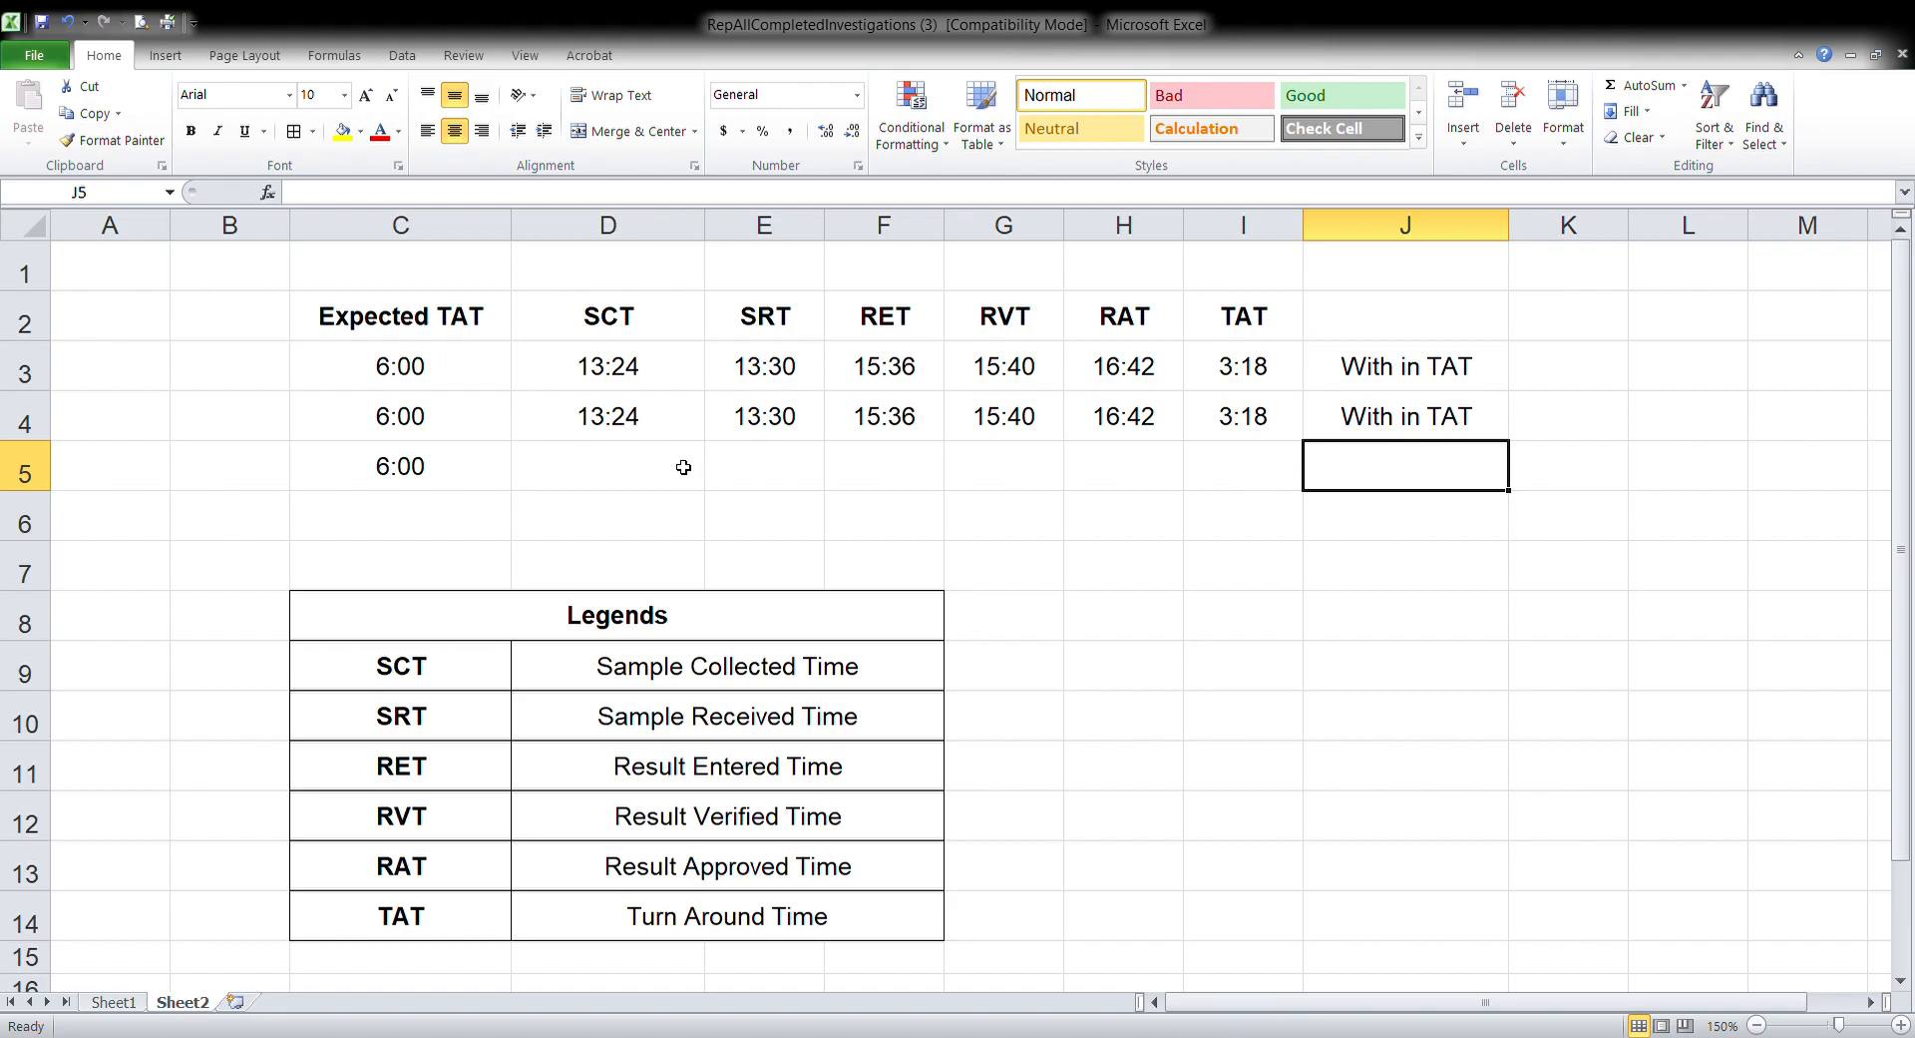
left_click(1253, 484)
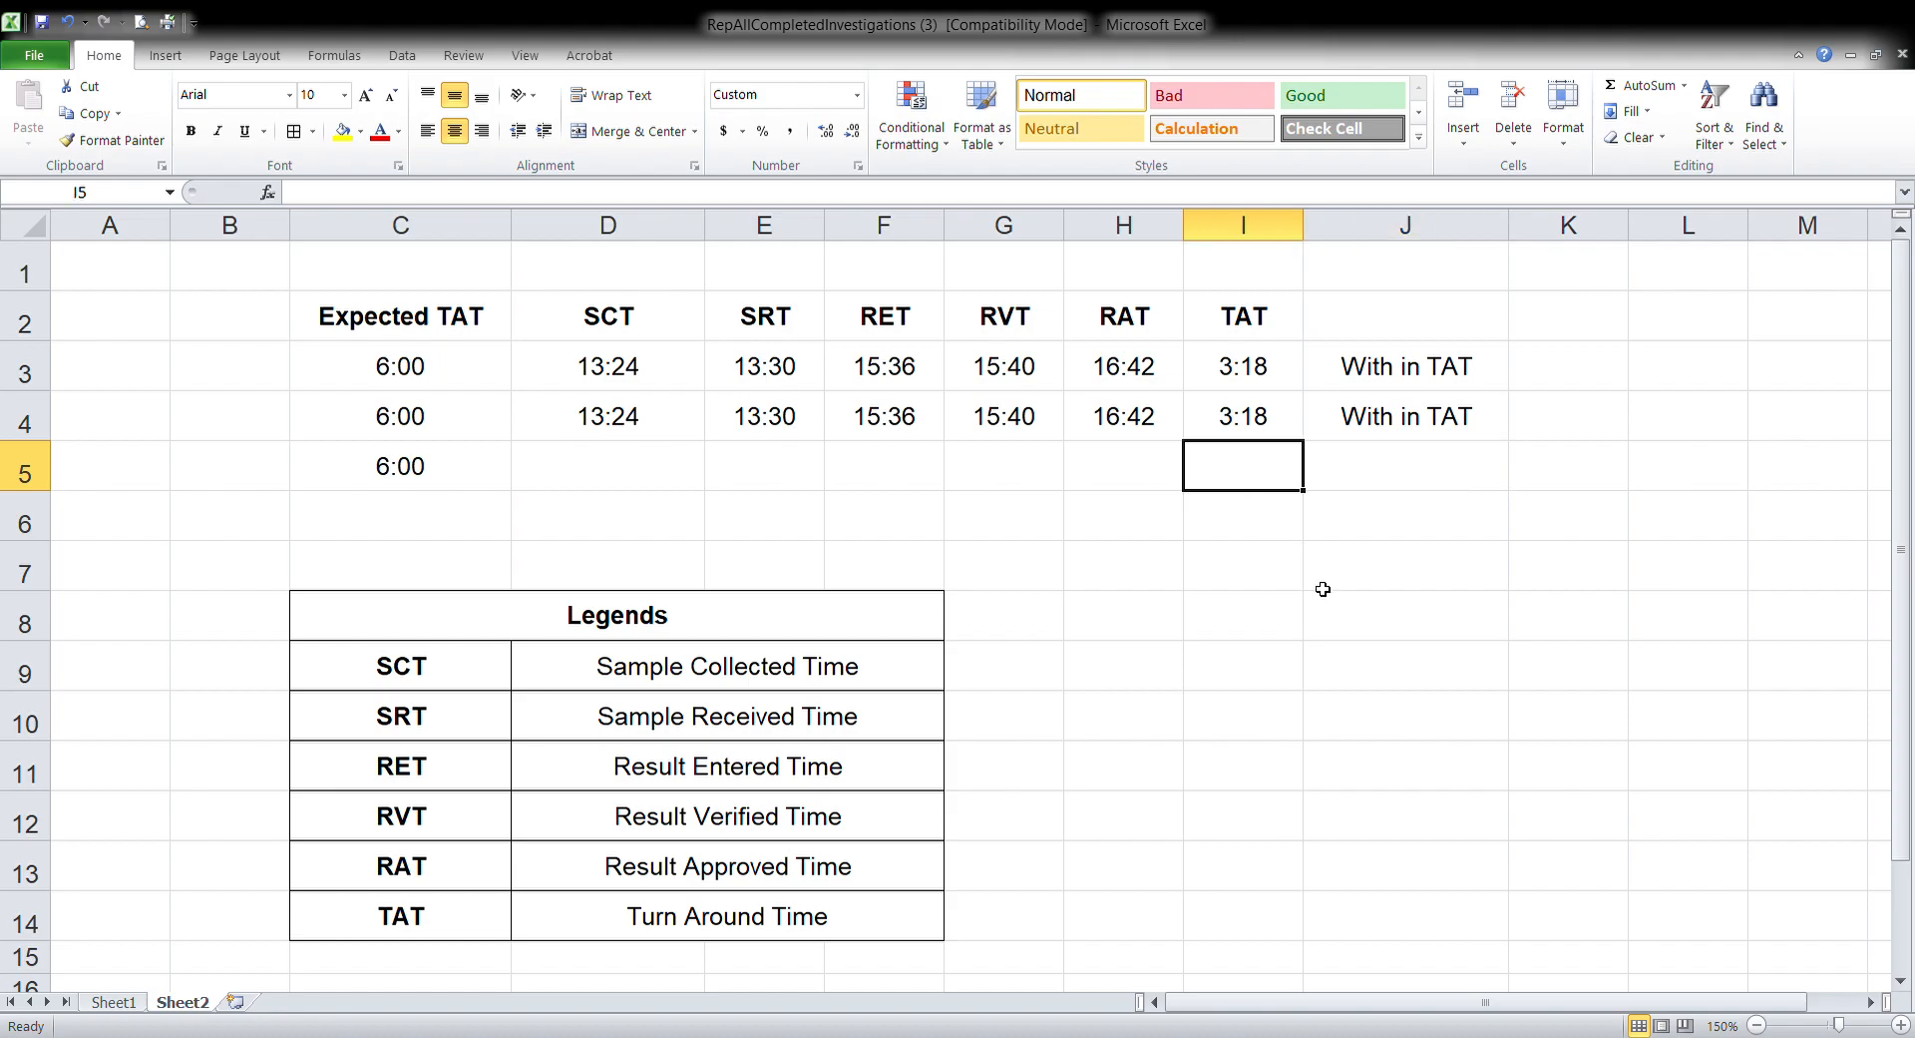
Enter a turn around time of 7:00 in cell I5 for the row with only an expected TAT
type("7:00")
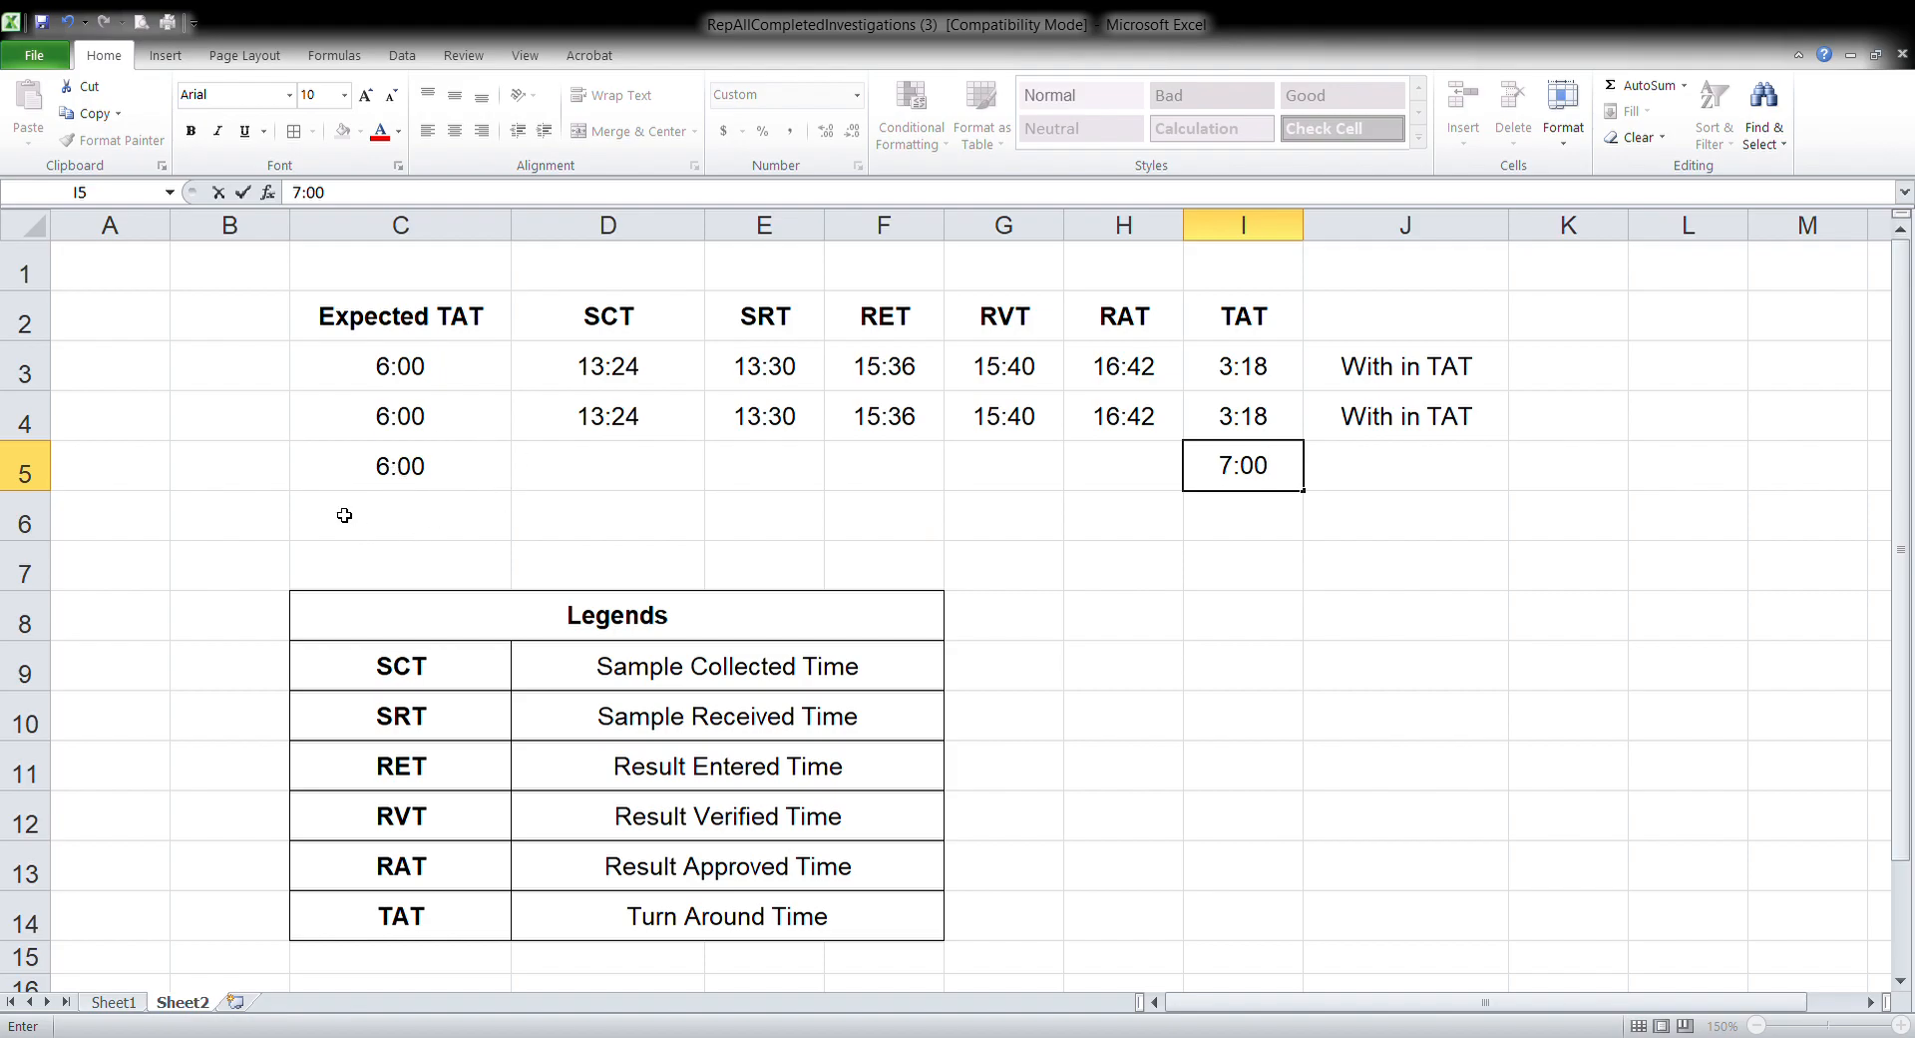
left_click(420, 481)
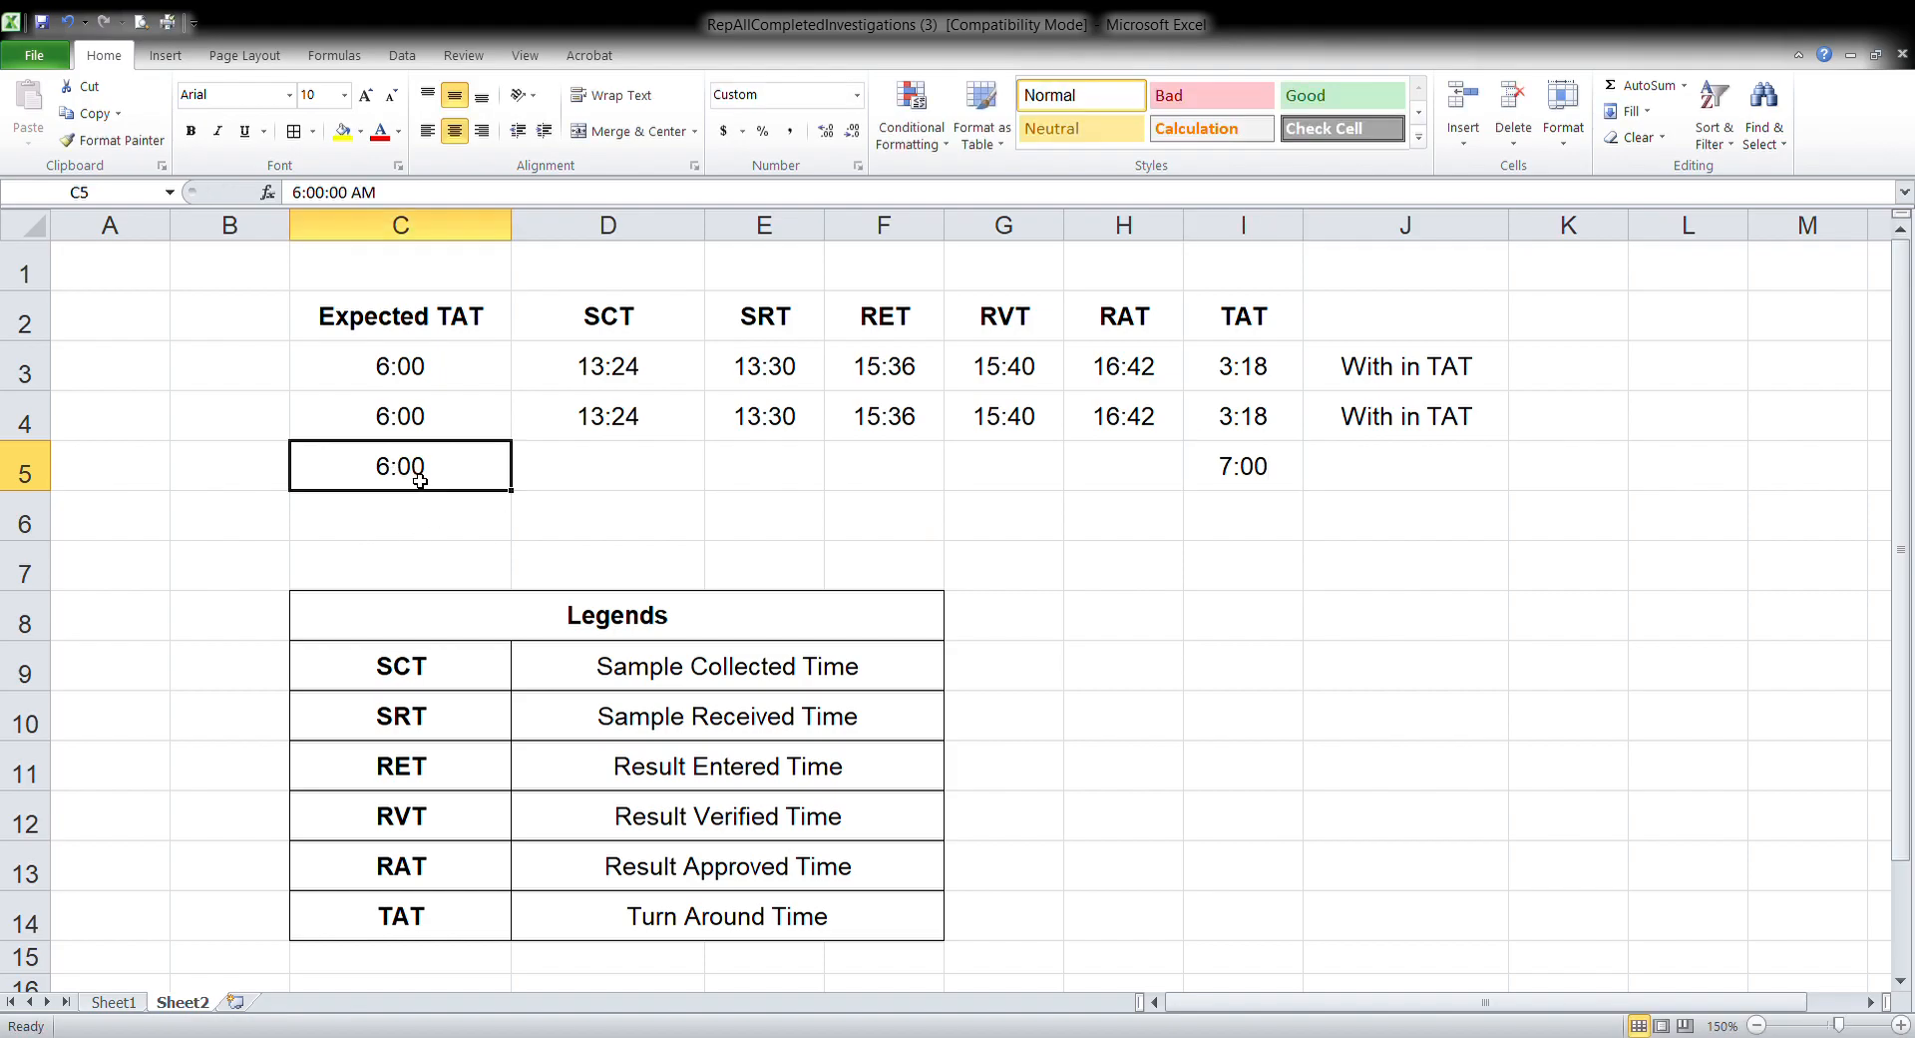
left_click(1242, 479)
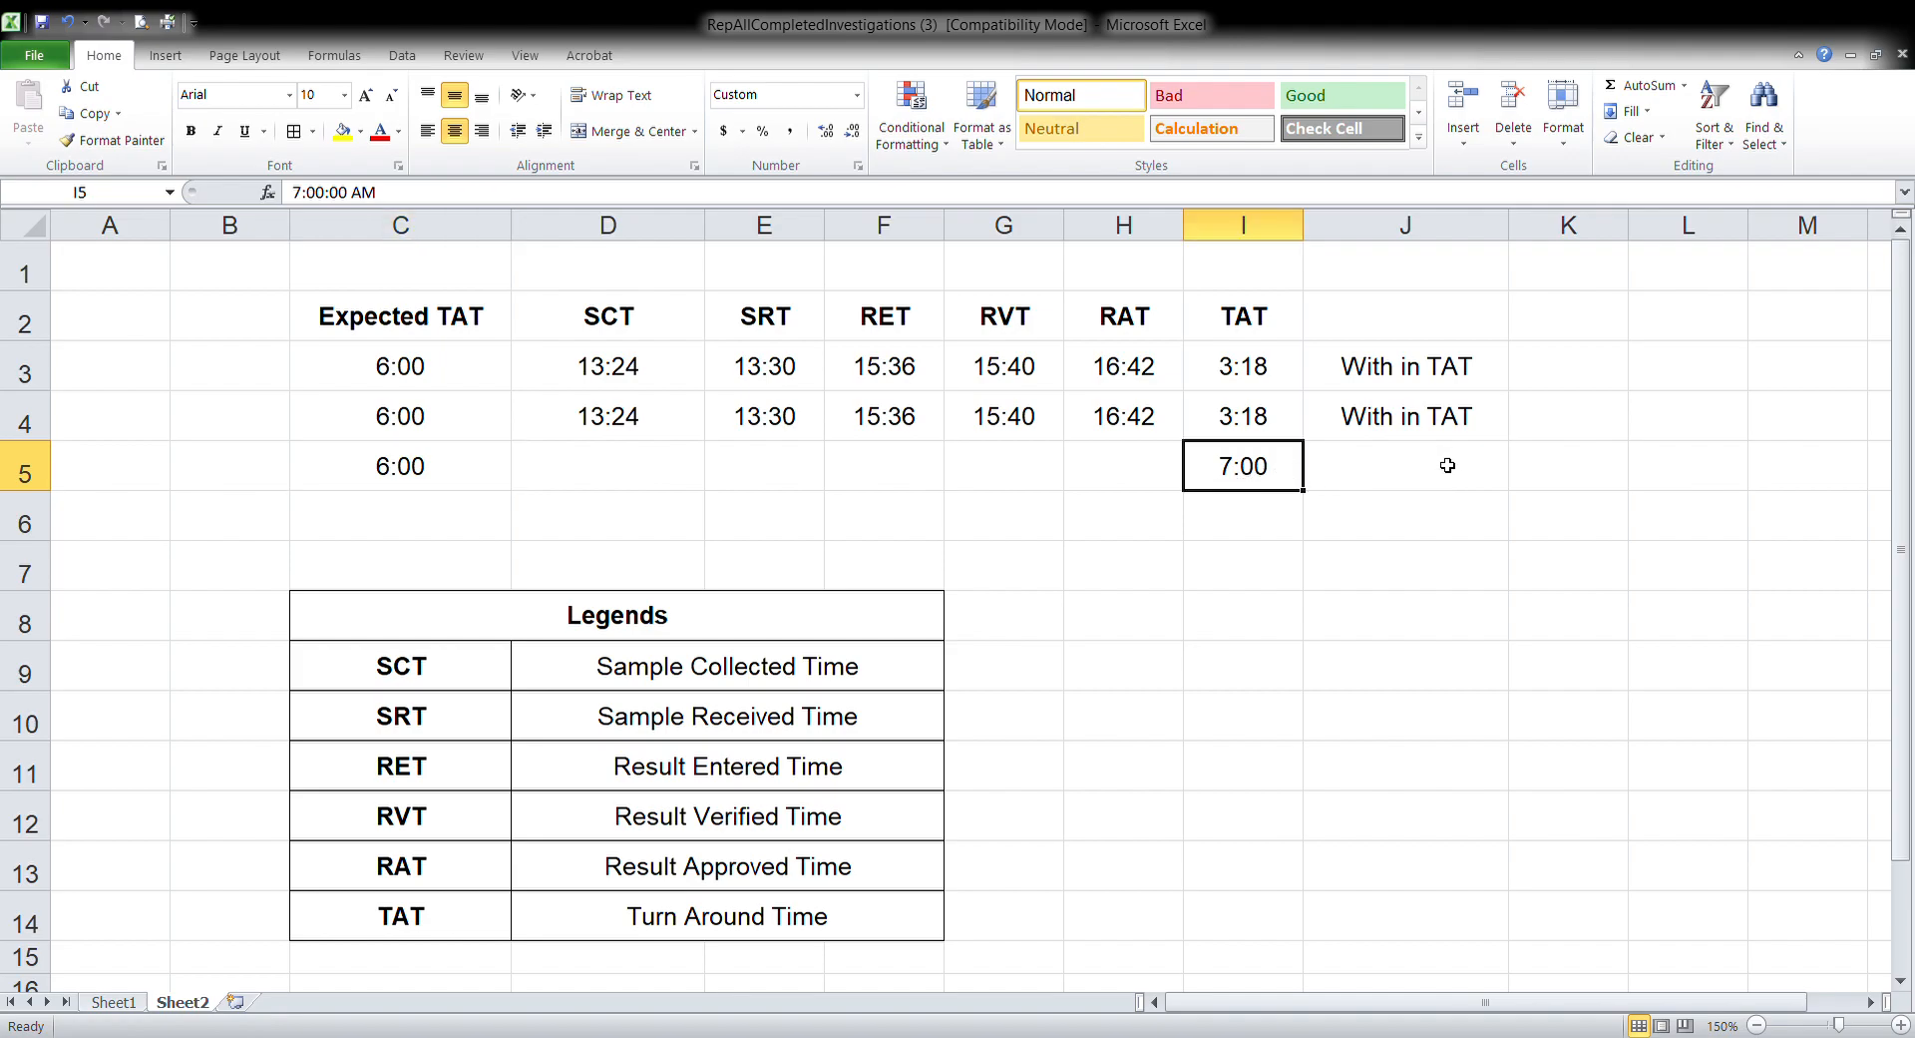
Copy the TAT comparison formula from J4 down to J5 to flag the row 5 turn around time
left_click(1456, 419)
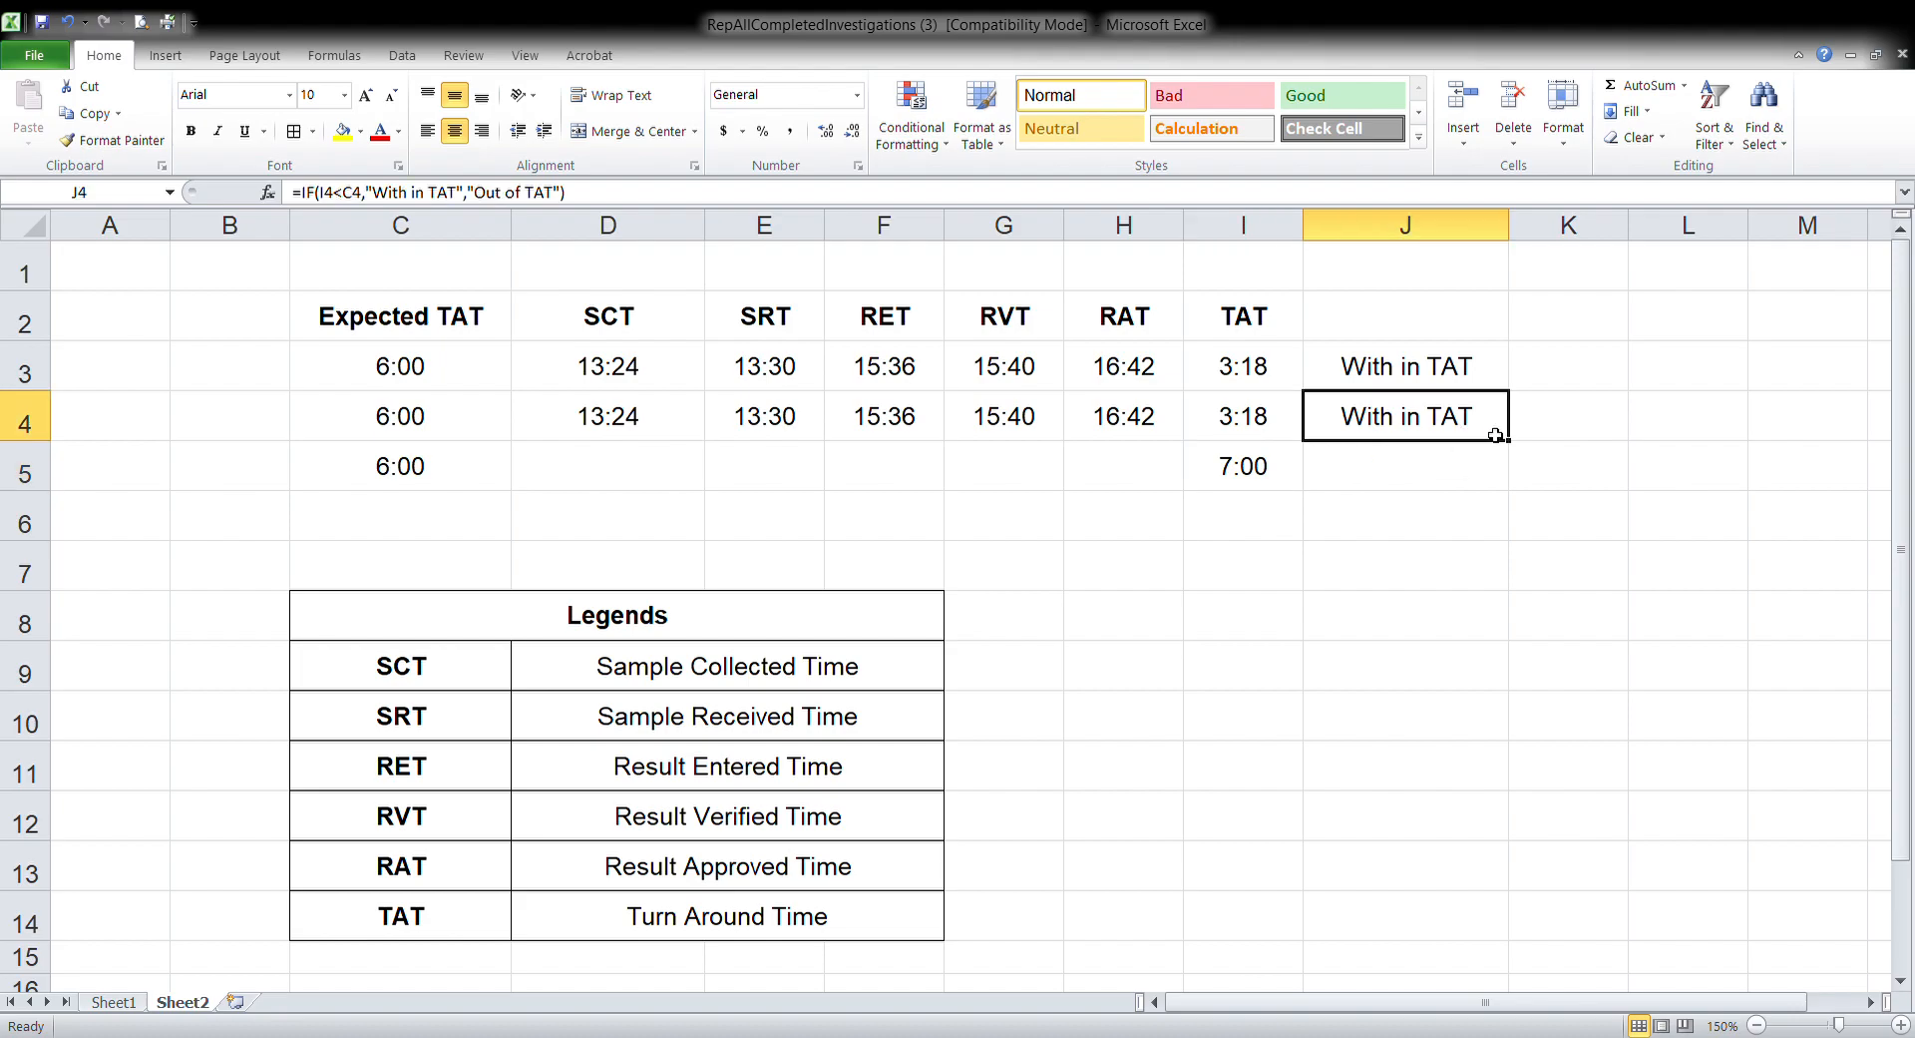
left_click_drag(1515, 450, 1517, 450)
left_click_drag(1517, 449, 1509, 499)
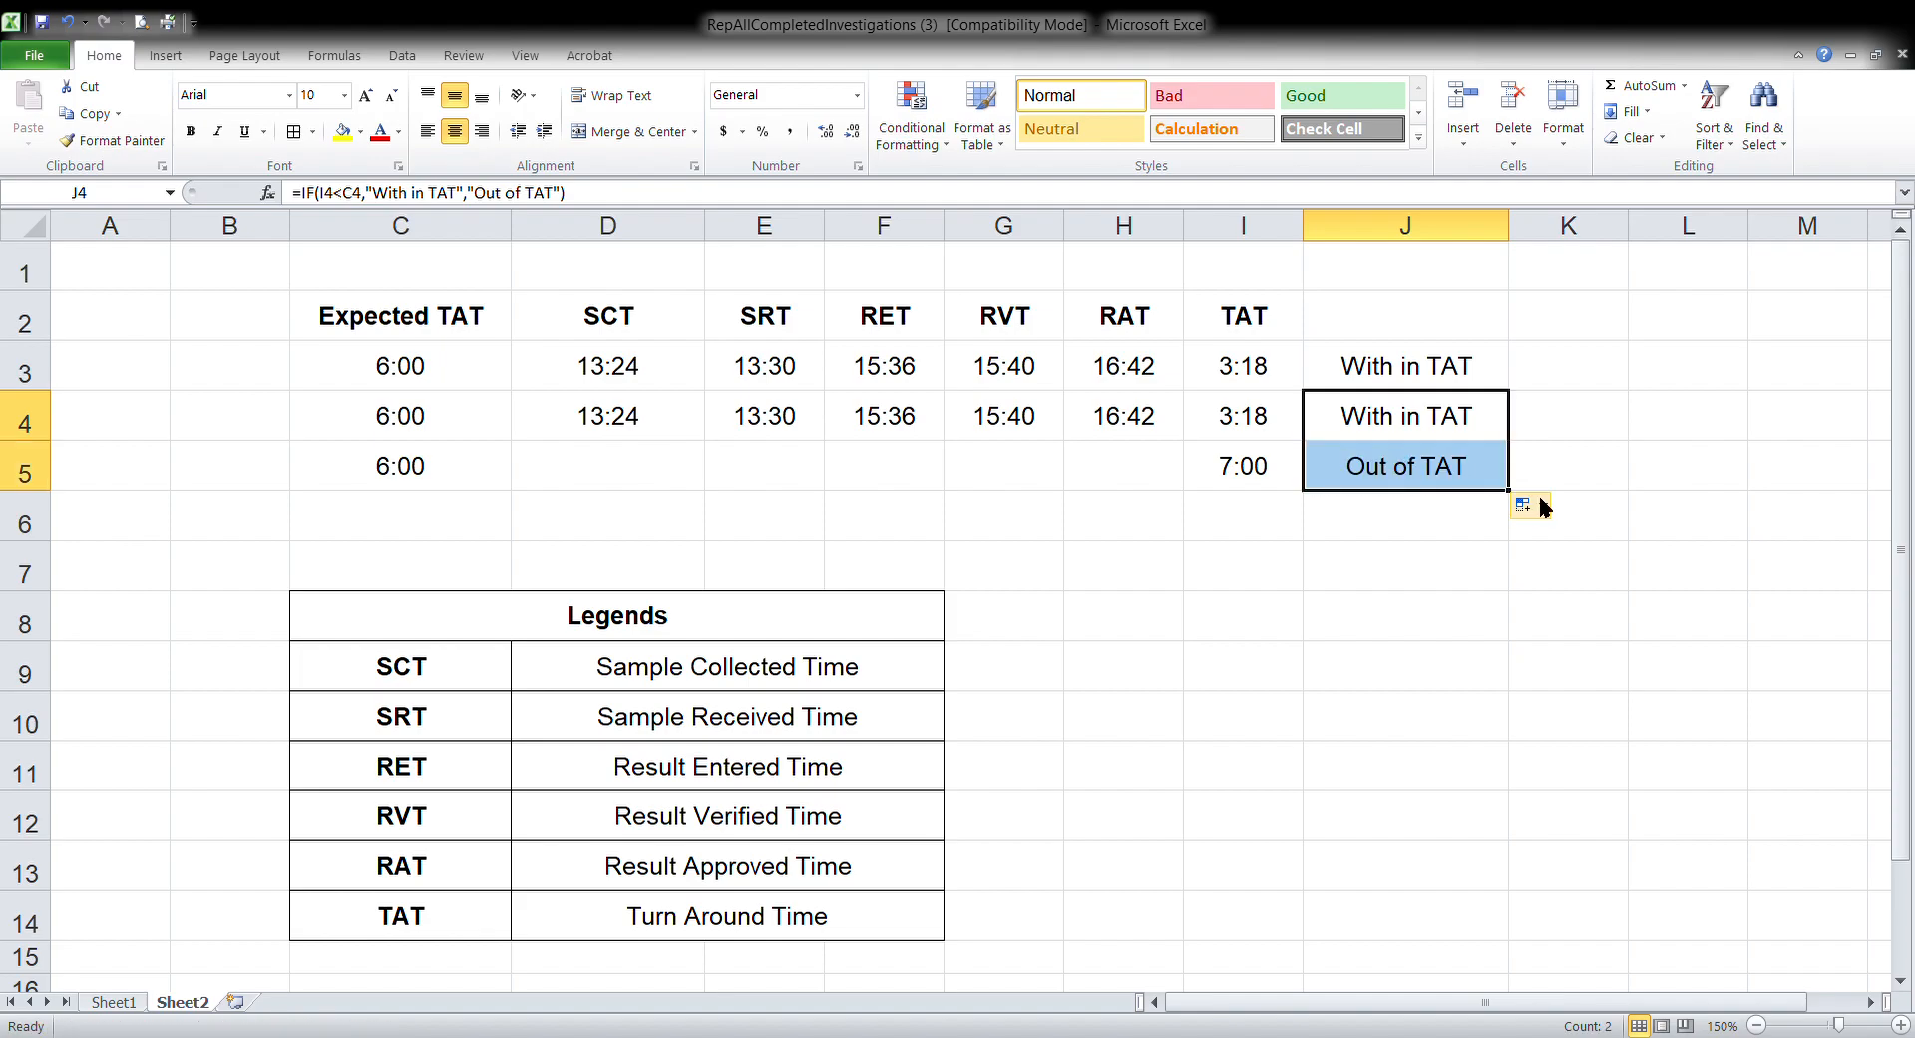
left_click(1598, 479)
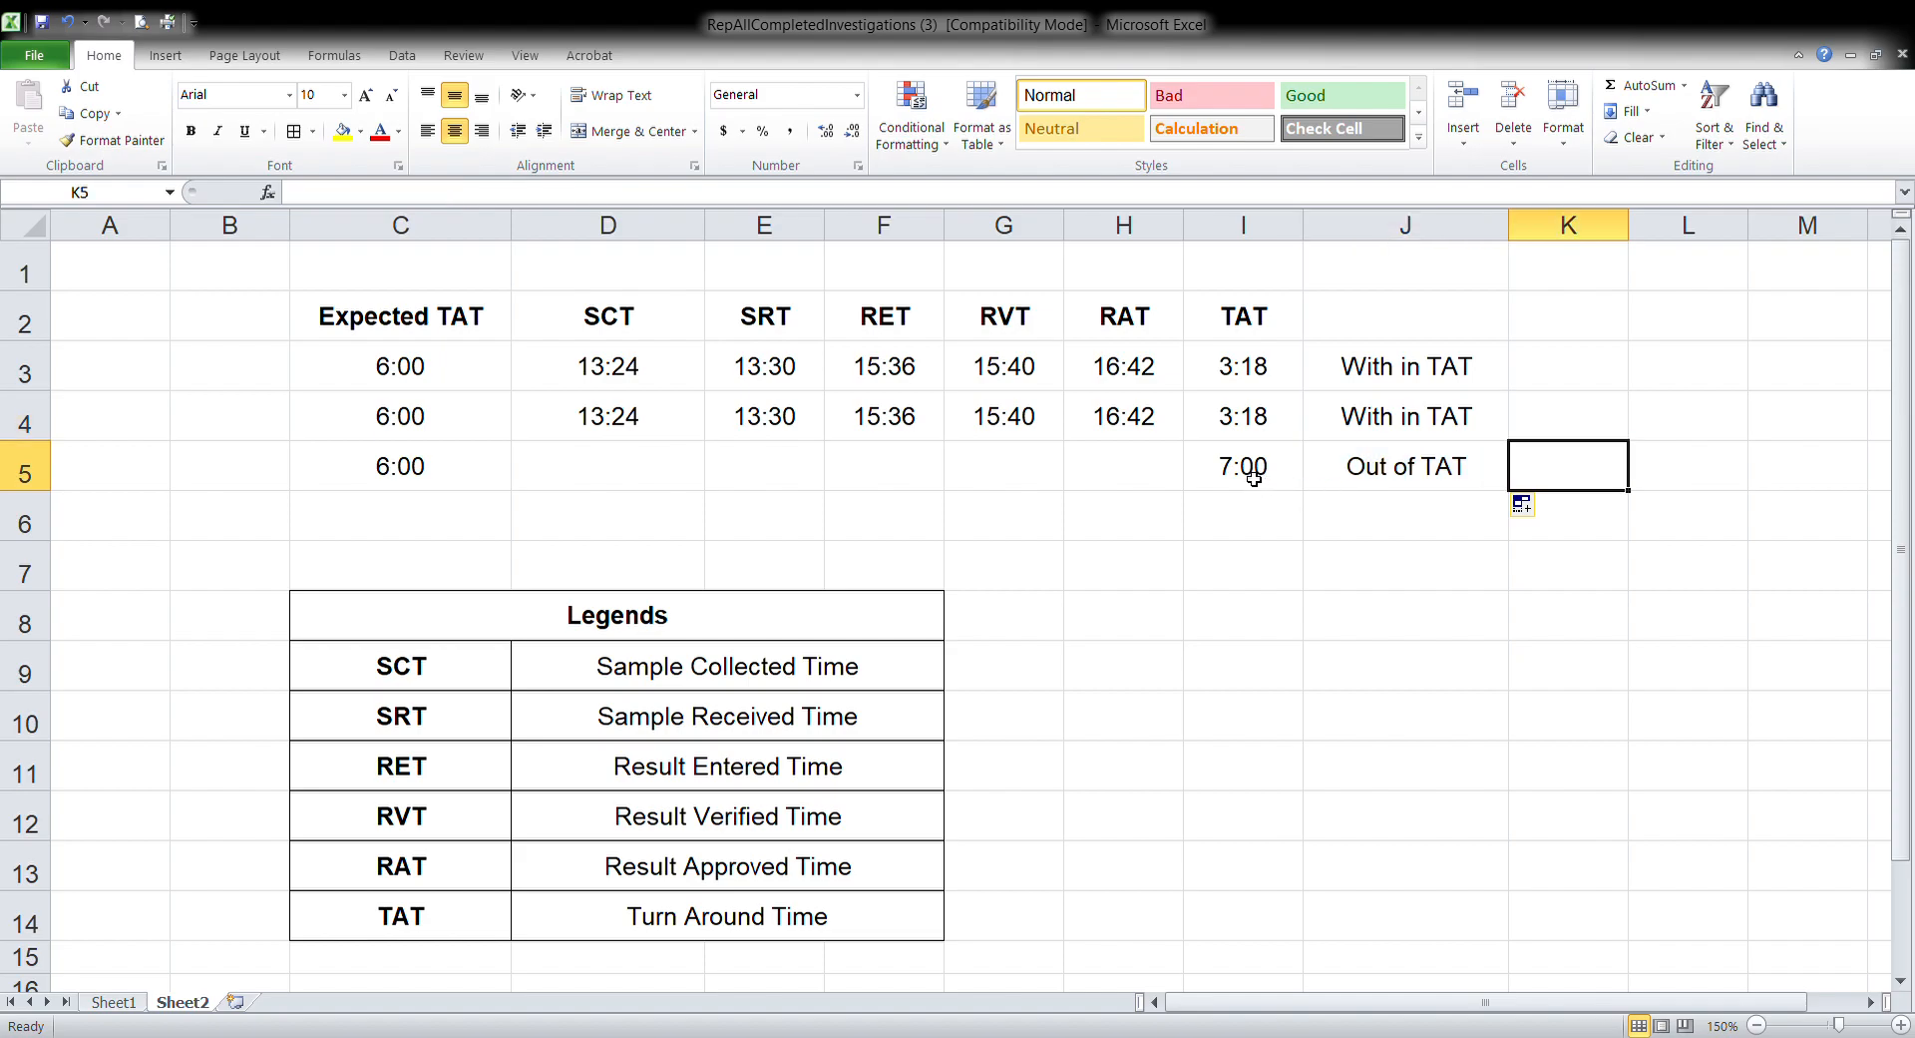